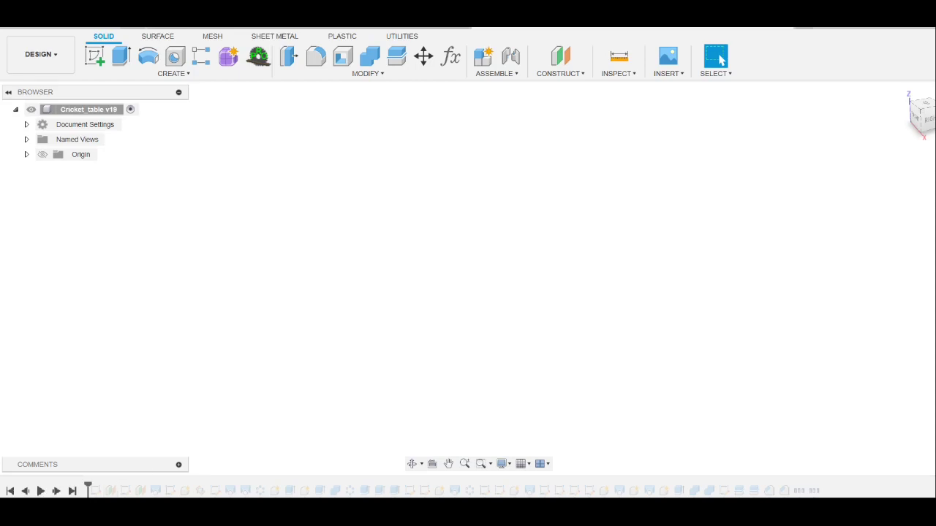
Step: Advance the timeline to show Sketch1's ellipse with inscribed triangle and open its options
left_click_drag(88, 487, 103, 487)
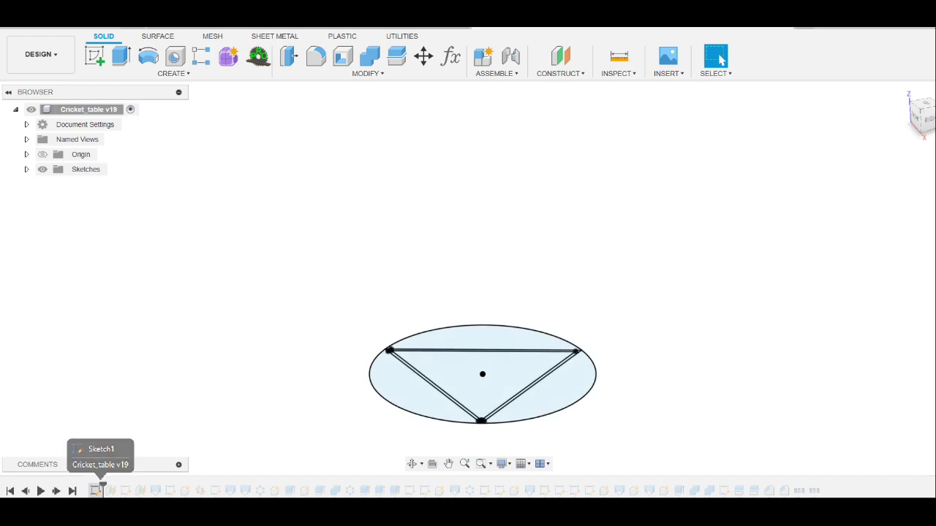
right_click(95, 490)
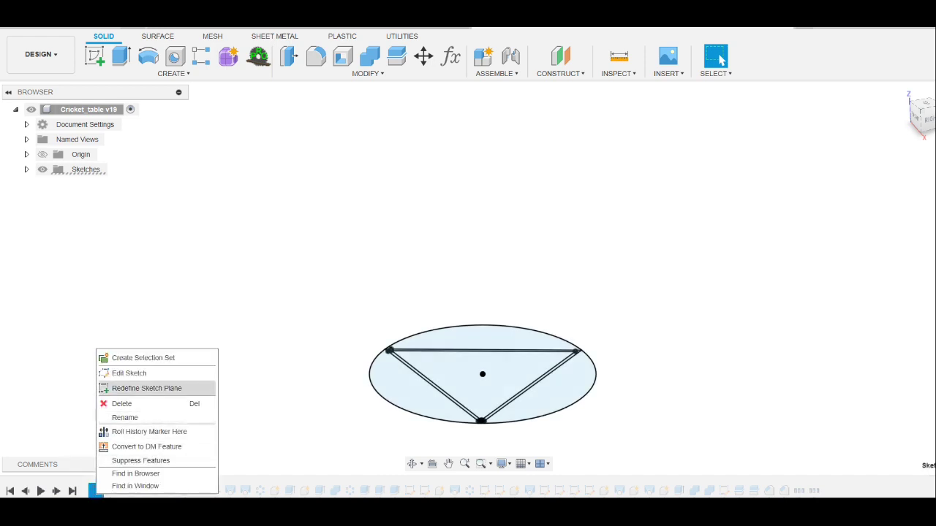
left_click(128, 373)
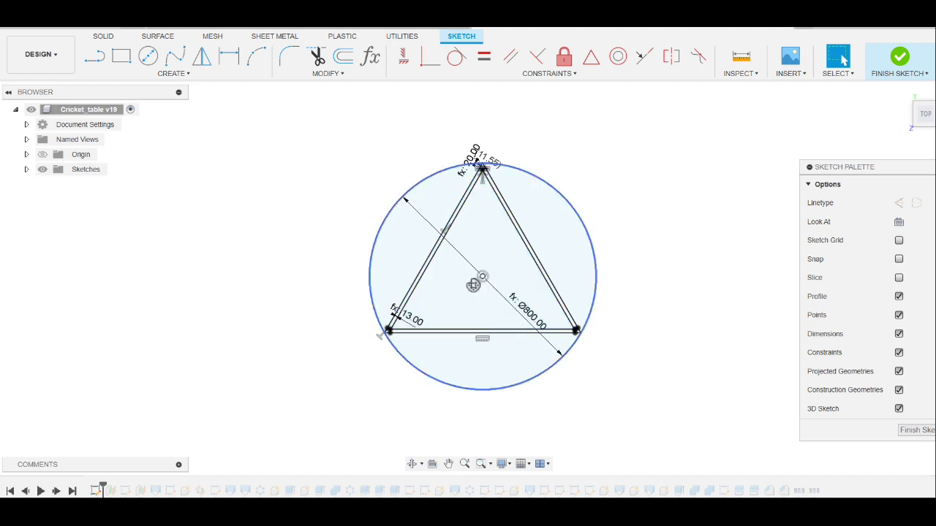
scroll(474, 283, "up", 5)
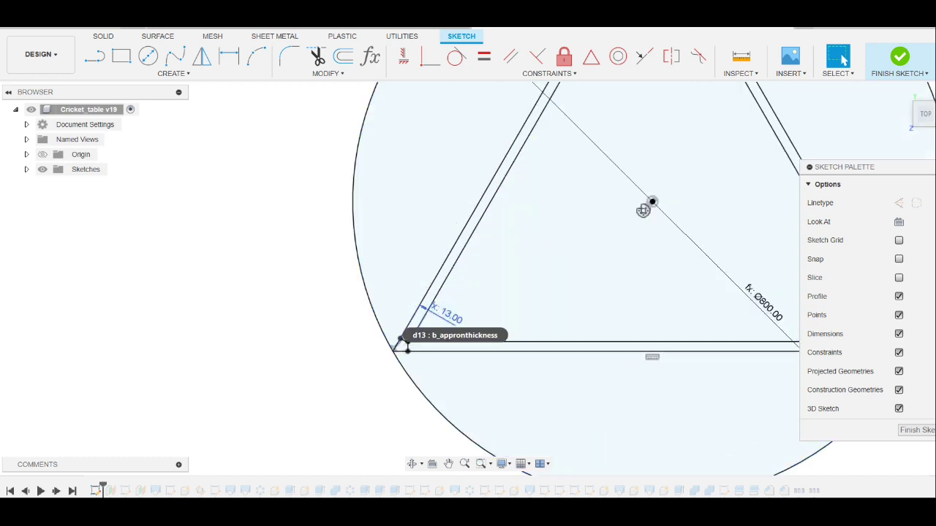
scroll(643, 211, "down", 2)
scroll(621, 219, "down", 2)
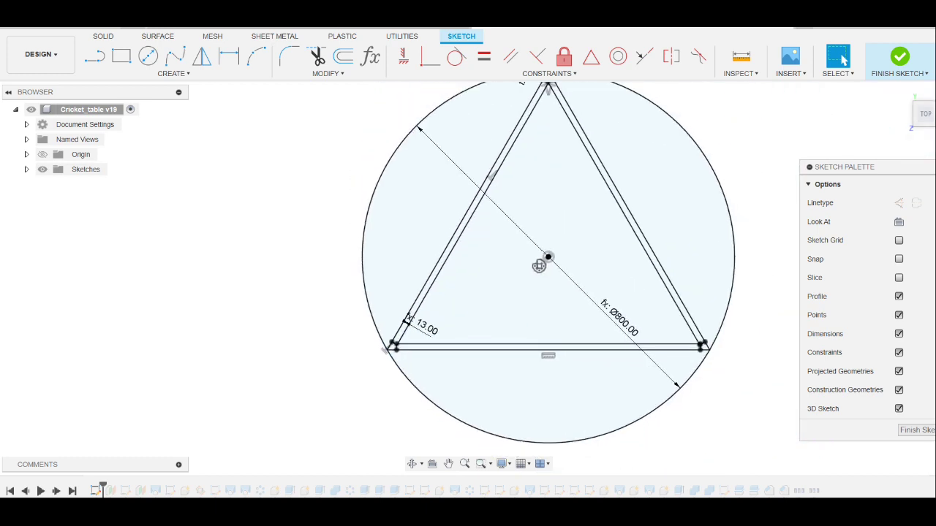
scroll(539, 265, "down", 2)
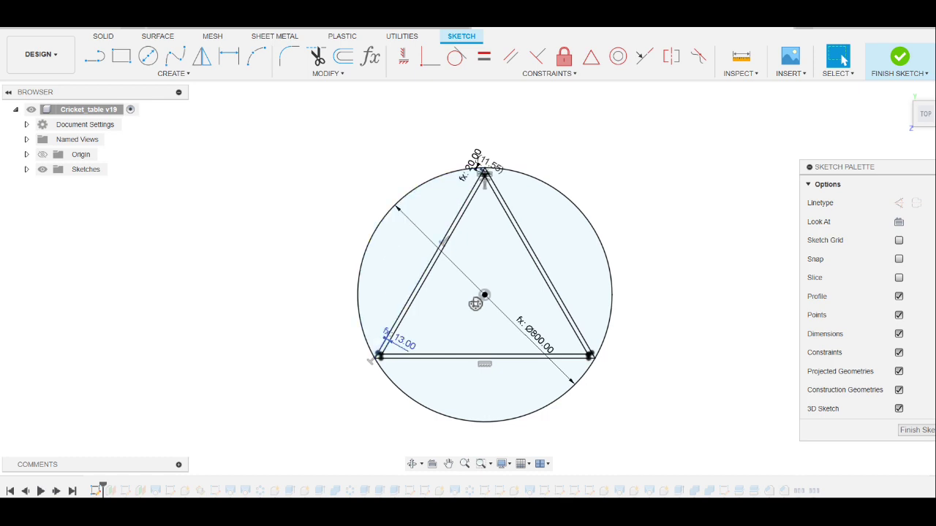
scroll(497, 171, "up", 2)
scroll(497, 171, "up", 2)
scroll(472, 177, "up", 2)
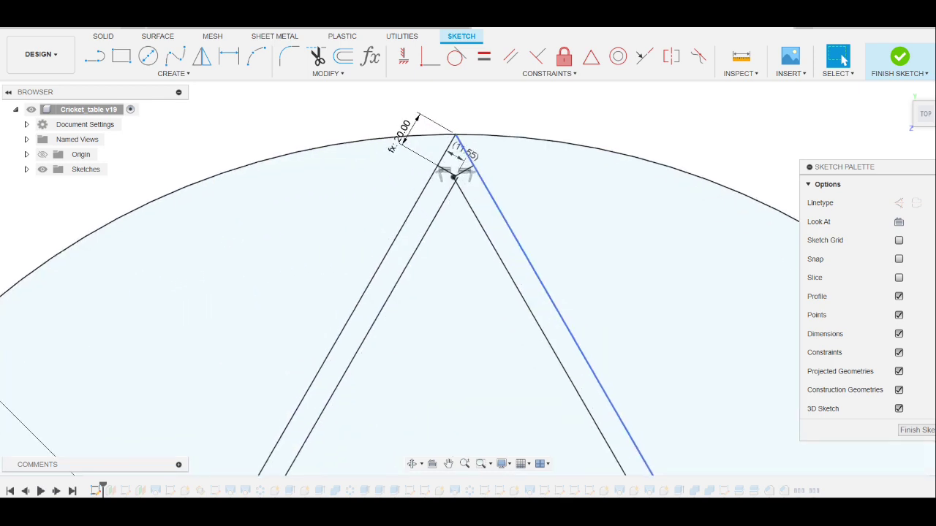
scroll(482, 186, "up", 2)
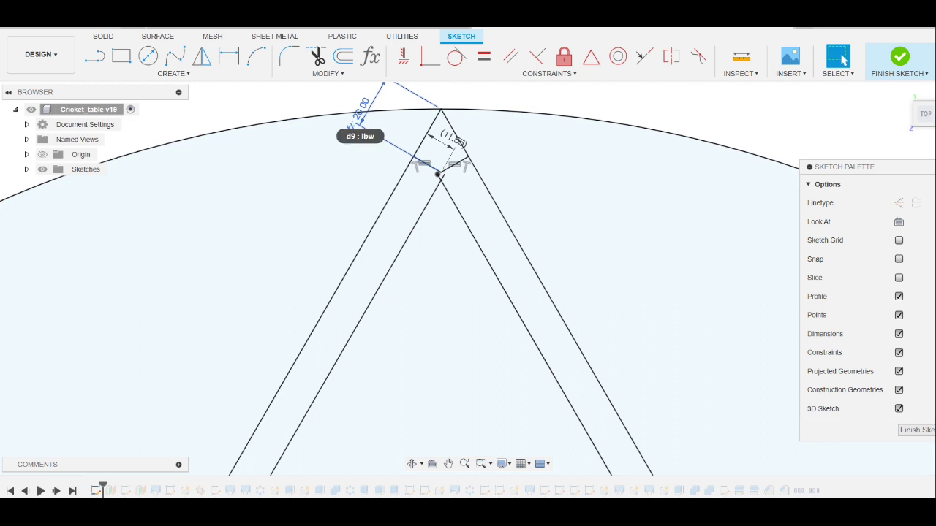
scroll(497, 143, "down", 2)
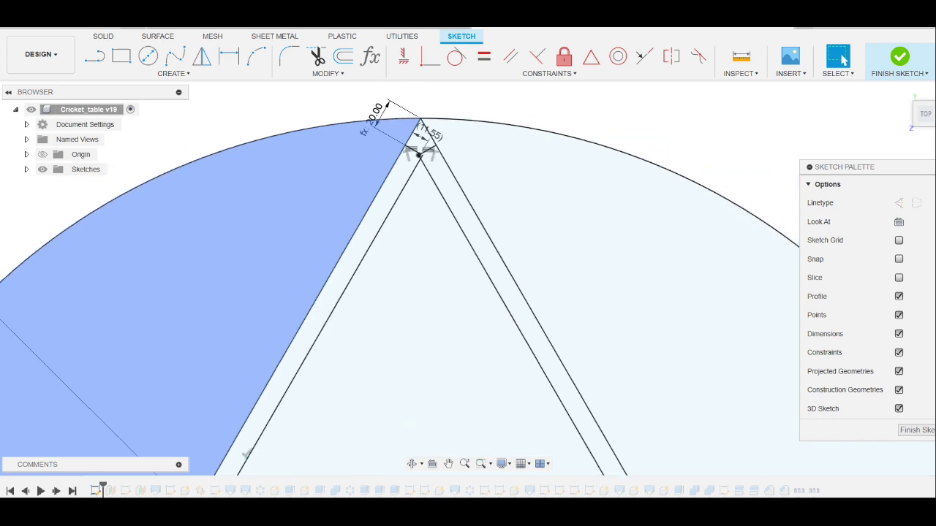
scroll(497, 143, "down", 2)
scroll(497, 142, "down", 2)
scroll(448, 293, "down", 5)
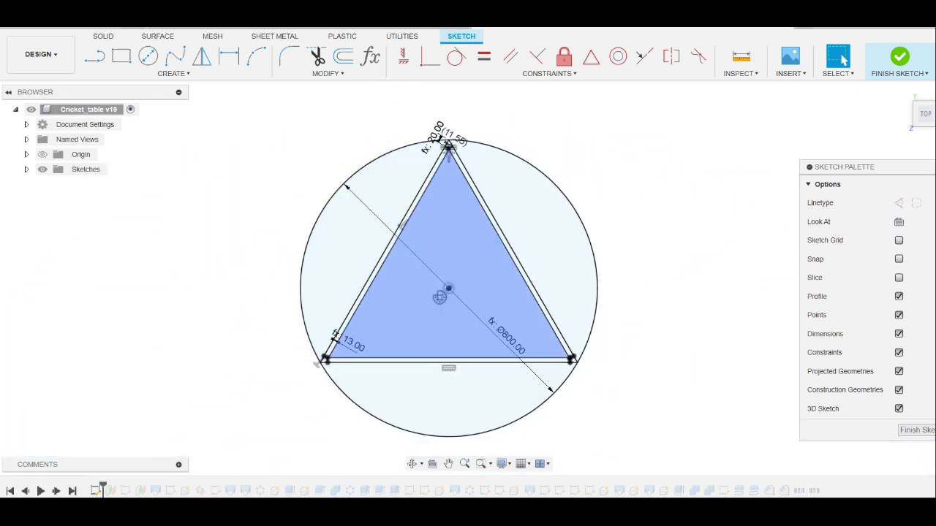
left_click(898, 58)
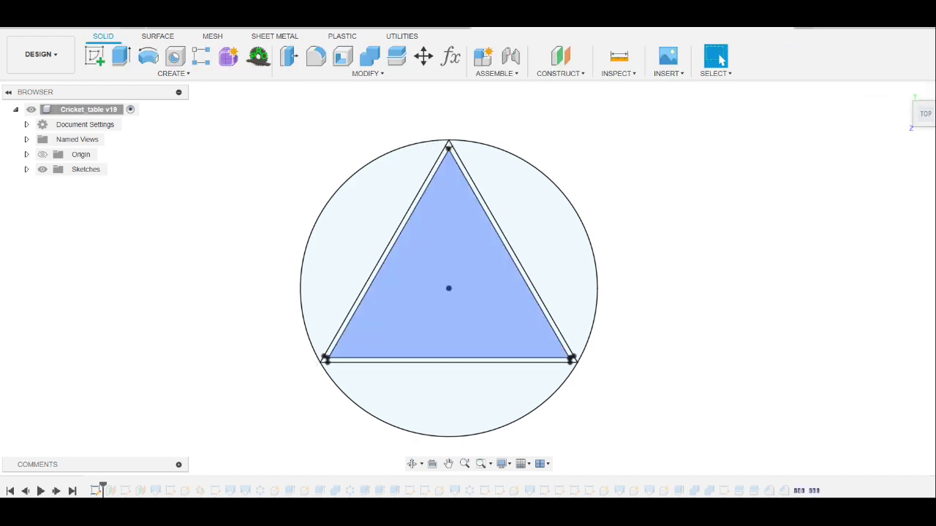
Step: Orbit to a tilted 3D view and advance history past Plane1 and Plane2 to the raised triangle sketch
scroll(207, 391, "down", 3)
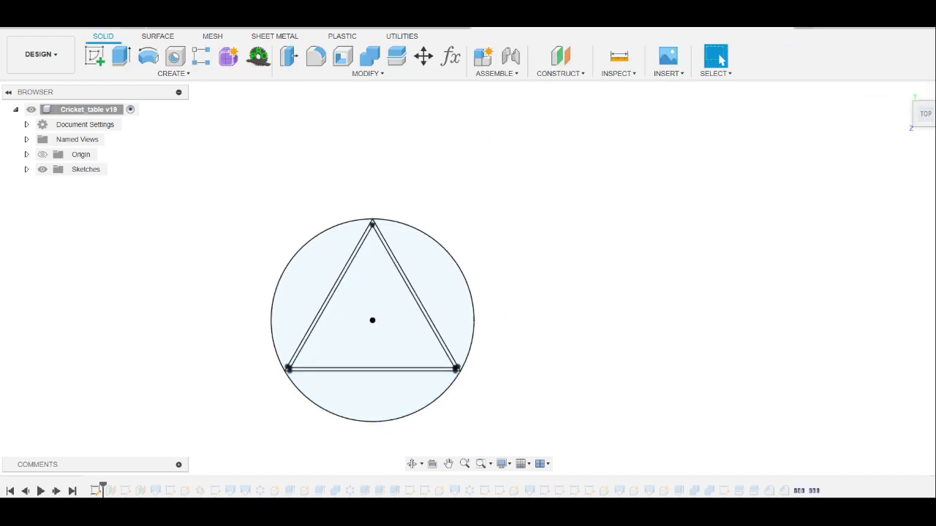
middle_click_drag(373, 321, 410, 314, "shift")
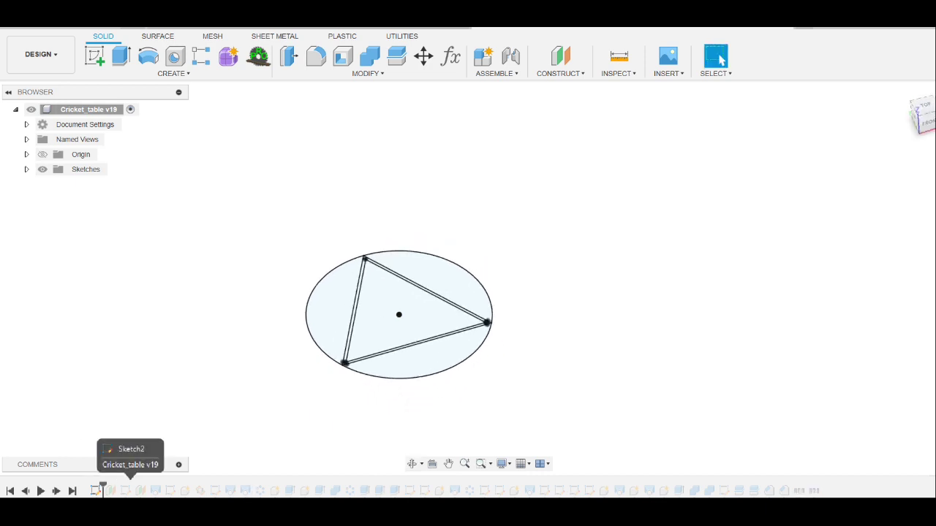
left_click_drag(102, 490, 117, 490)
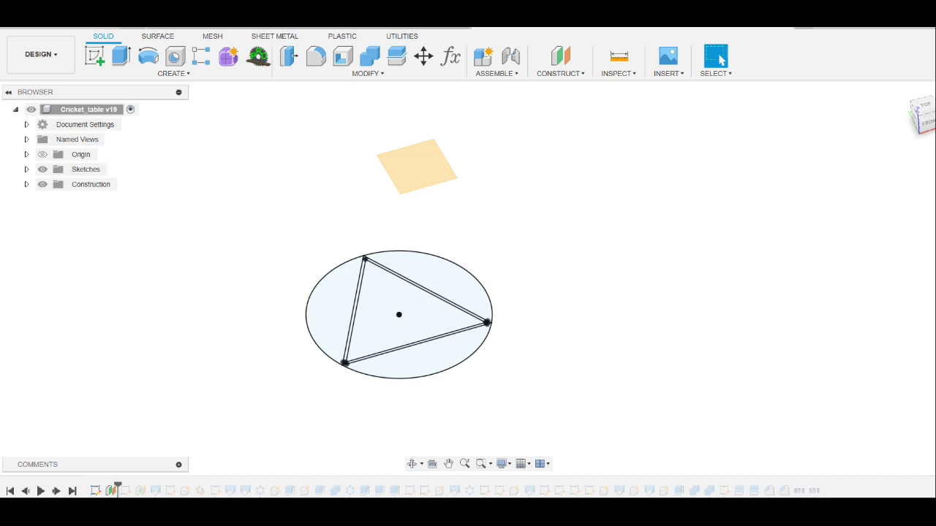
left_click_drag(117, 487, 133, 487)
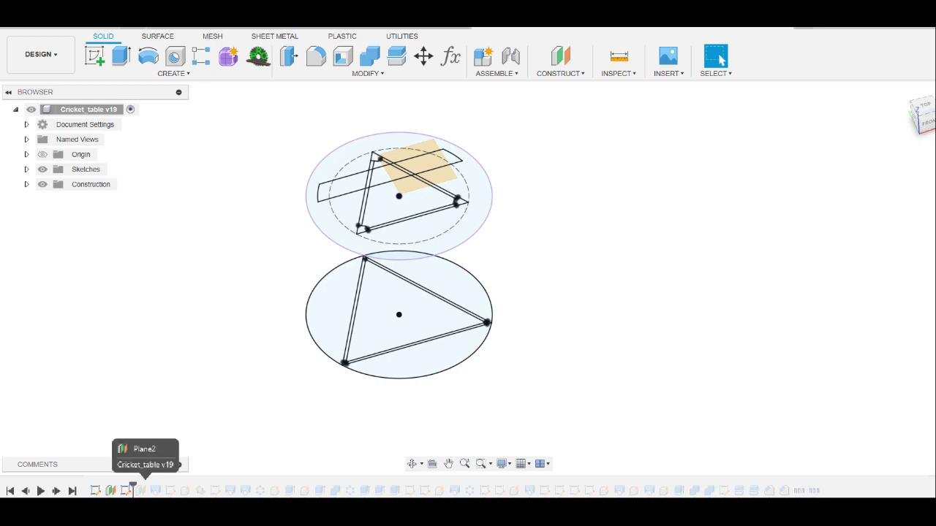
right_click(126, 491)
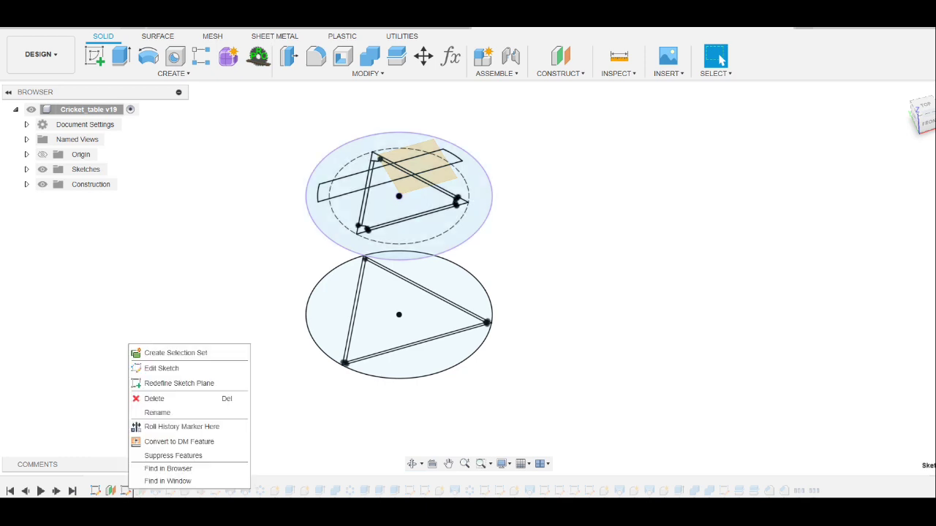
left_click(161, 368)
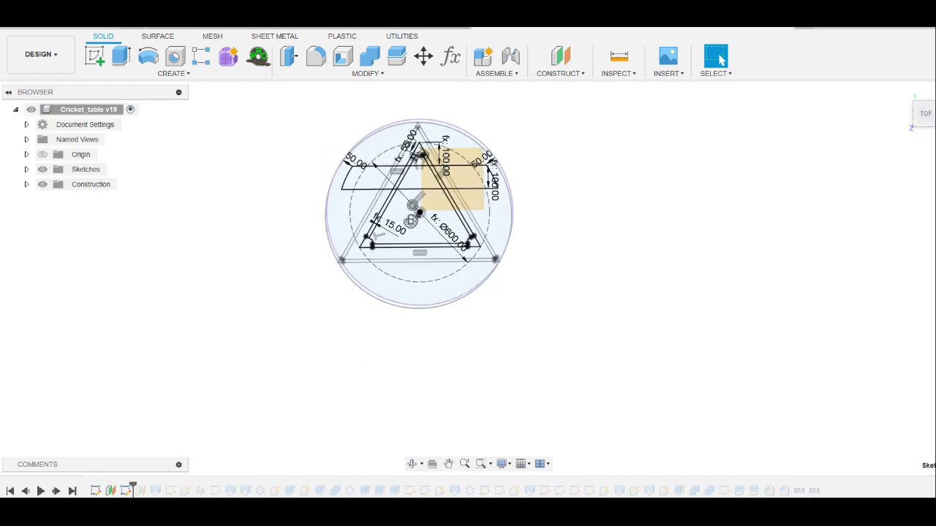
scroll(393, 164, "up", 5)
scroll(394, 163, "down", 3)
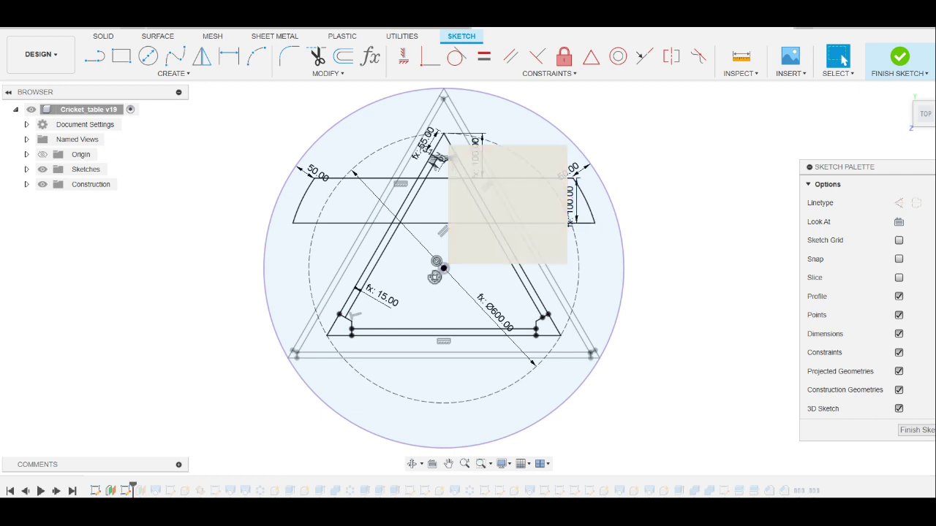
scroll(438, 159, "up", 2)
scroll(437, 160, "up", 4)
scroll(438, 162, "up", 3)
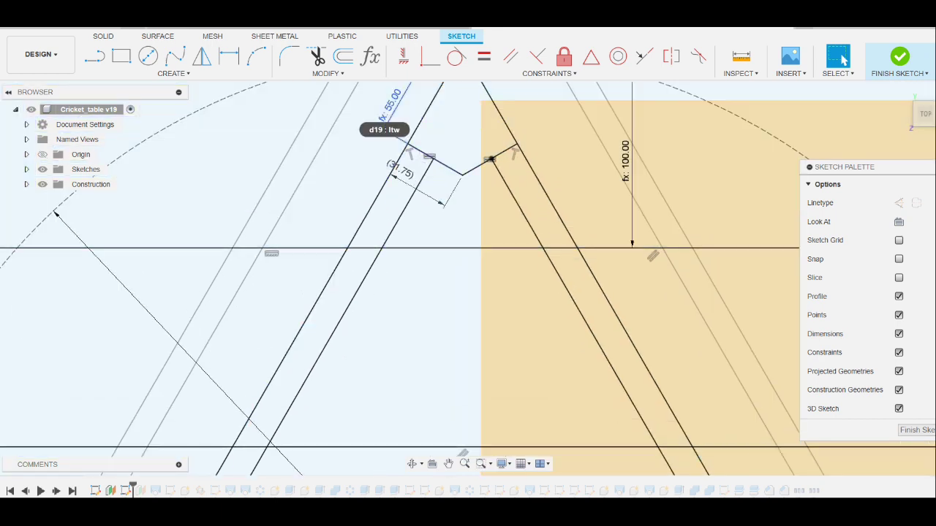
scroll(428, 150, "down", 2)
scroll(428, 150, "down", 3)
scroll(428, 150, "down", 3)
scroll(427, 150, "down", 1)
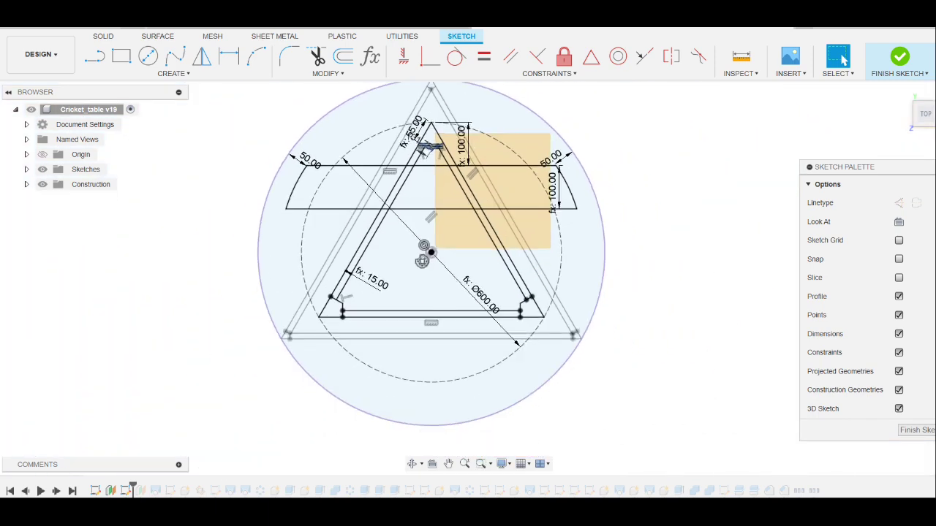
scroll(354, 304, "up", 2)
scroll(355, 303, "up", 1)
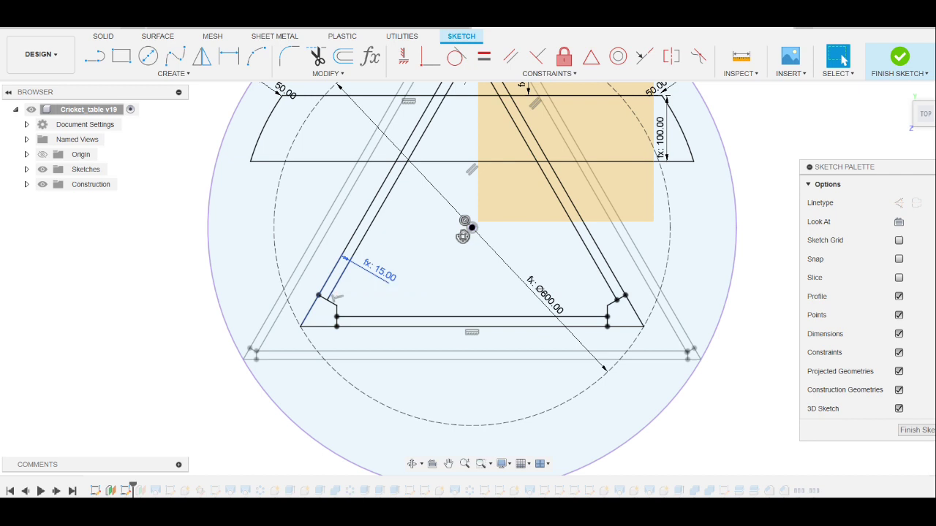
scroll(386, 287, "down", 2)
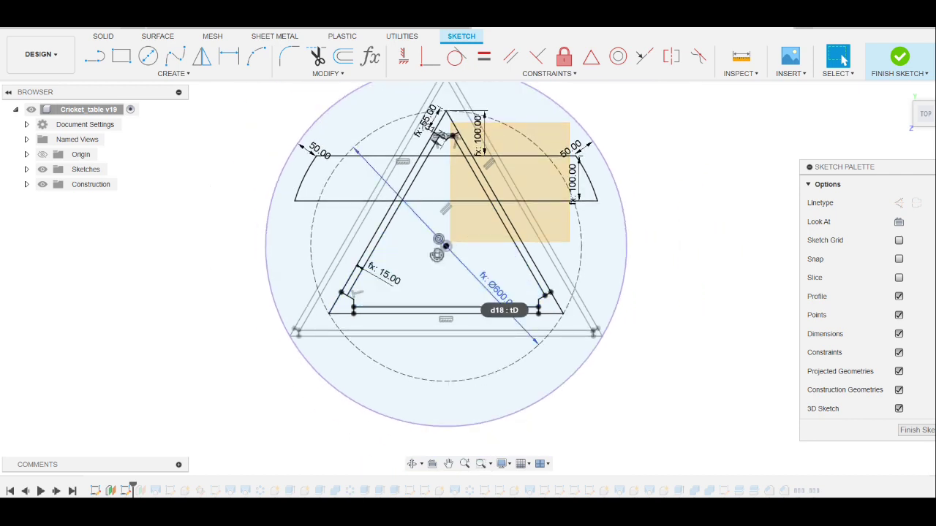
scroll(496, 295, "down", 1)
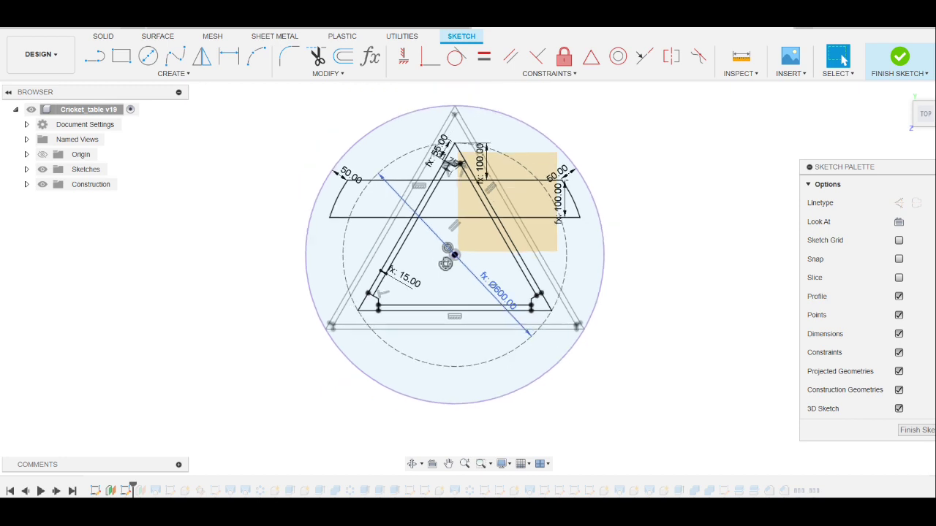
left_click(899, 58)
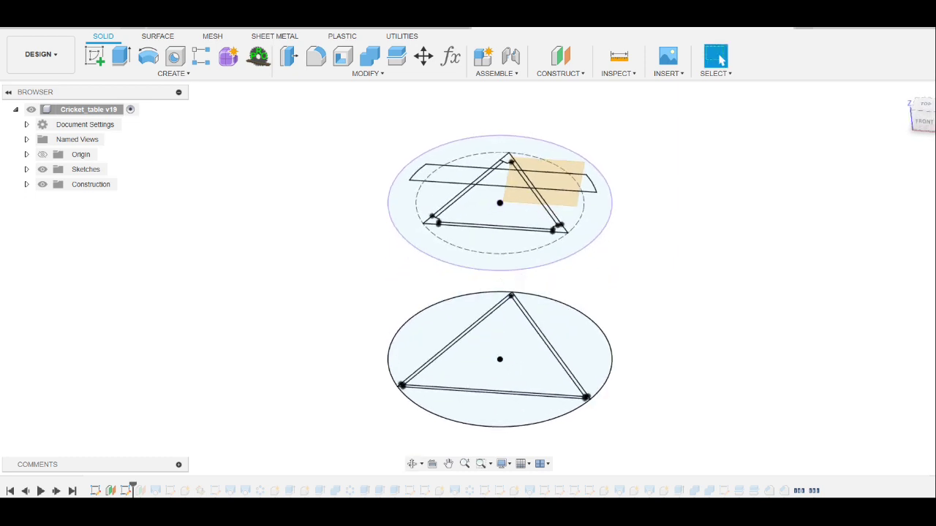
Step: Advance history through Loft1, Component1:1, Plane4 and the first leg, then orbit to a side view
left_click_drag(134, 485, 148, 486)
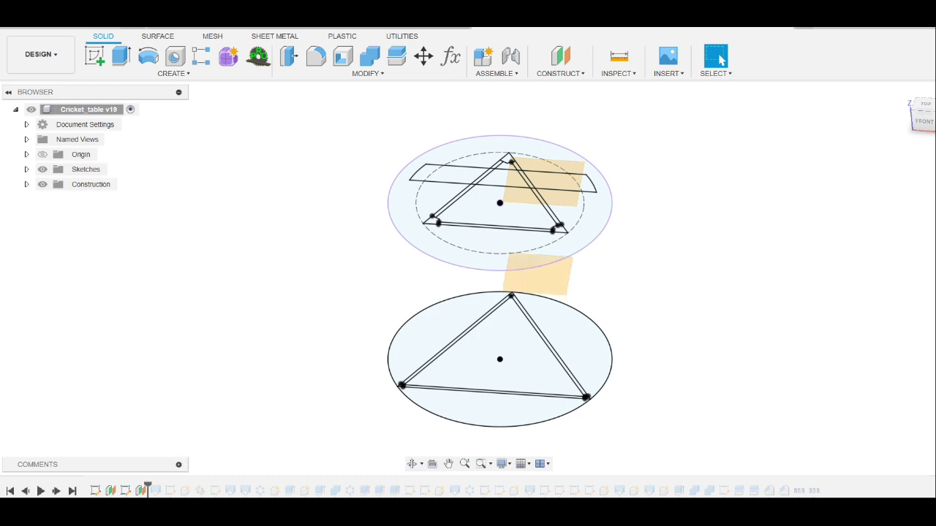
left_click_drag(148, 486, 178, 485)
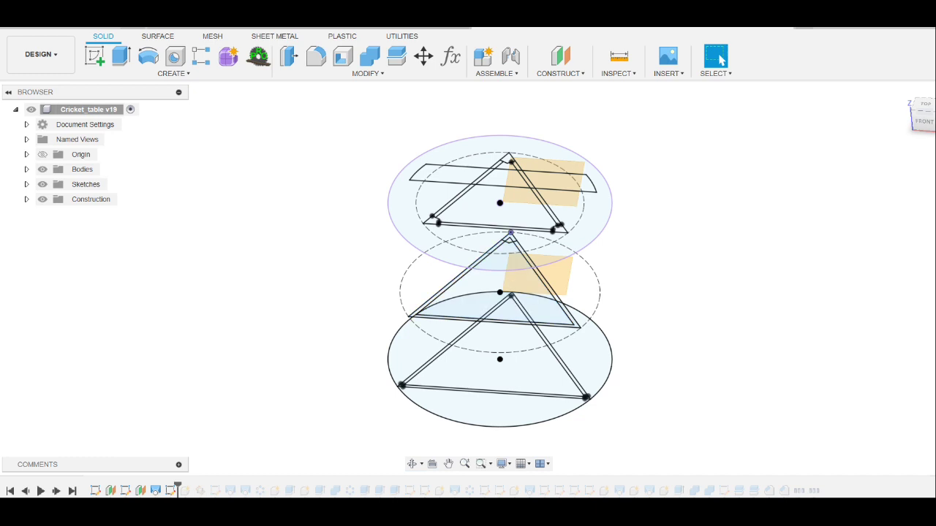
left_click_drag(177, 486, 208, 486)
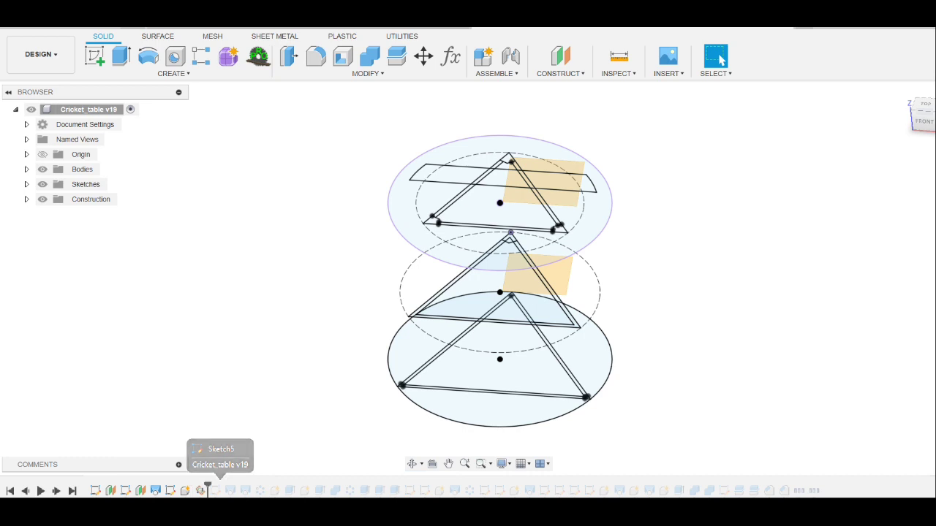
left_click_drag(207, 487, 222, 486)
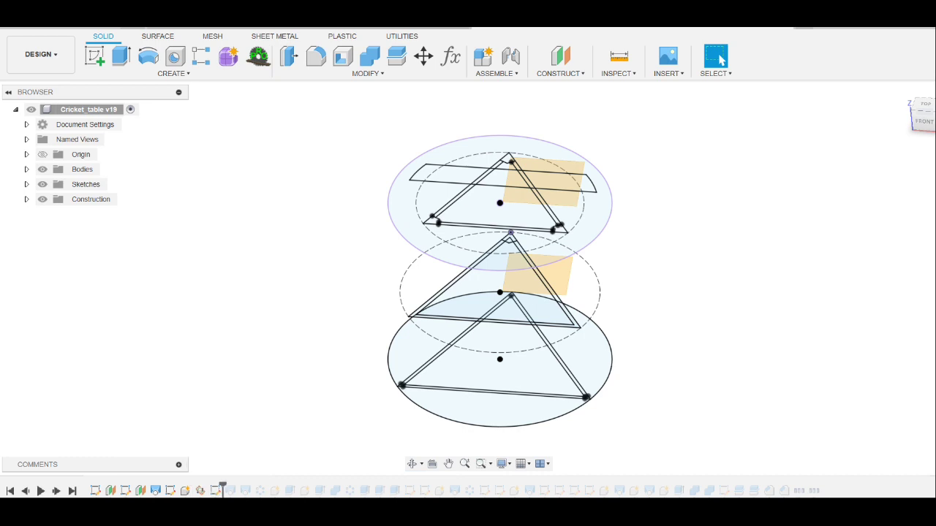
mouse_move(721, 60)
middle_mouse_down("shift")
mouse_move(688, 66)
mouse_move(720, 60)
middle_mouse_up("shift")
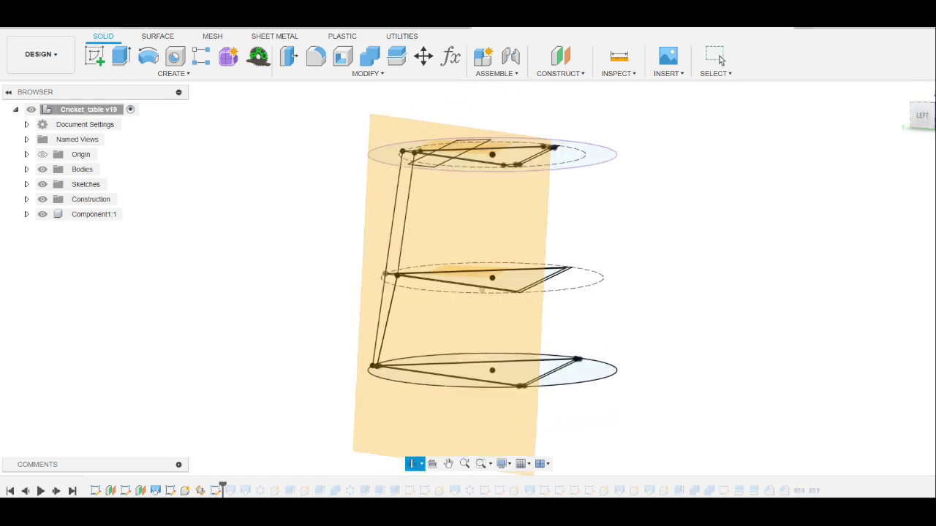
Step: Roll history forward one feature at a time until the first leg becomes solid
left_click(720, 57)
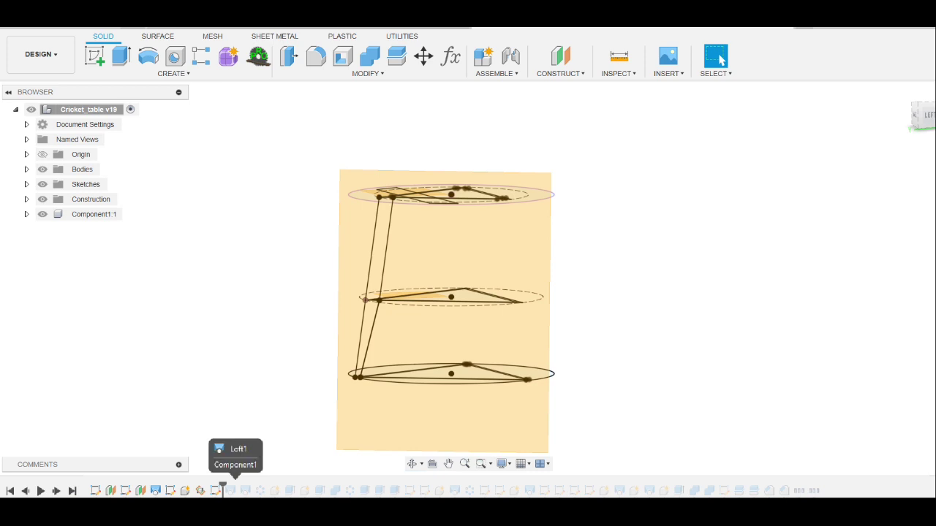
mouse_move(237, 489)
left_mouse_down()
mouse_move(252, 488)
mouse_move(238, 488)
left_mouse_up()
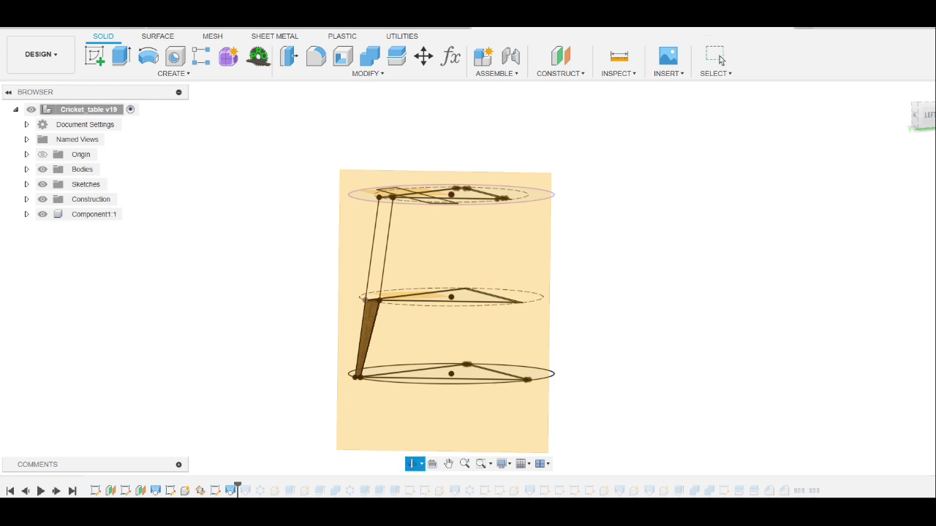
middle_click_drag(450, 307, 482, 277, "shift")
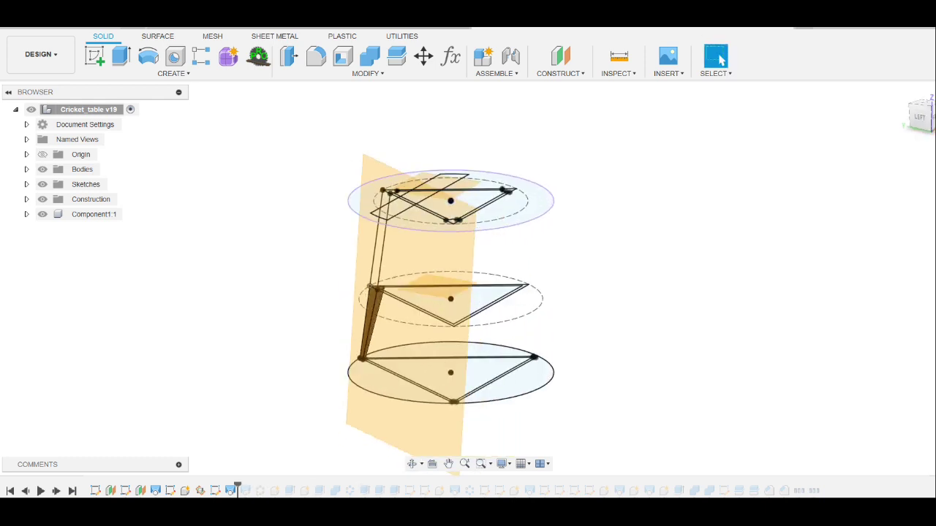
left_click_drag(238, 488, 253, 488)
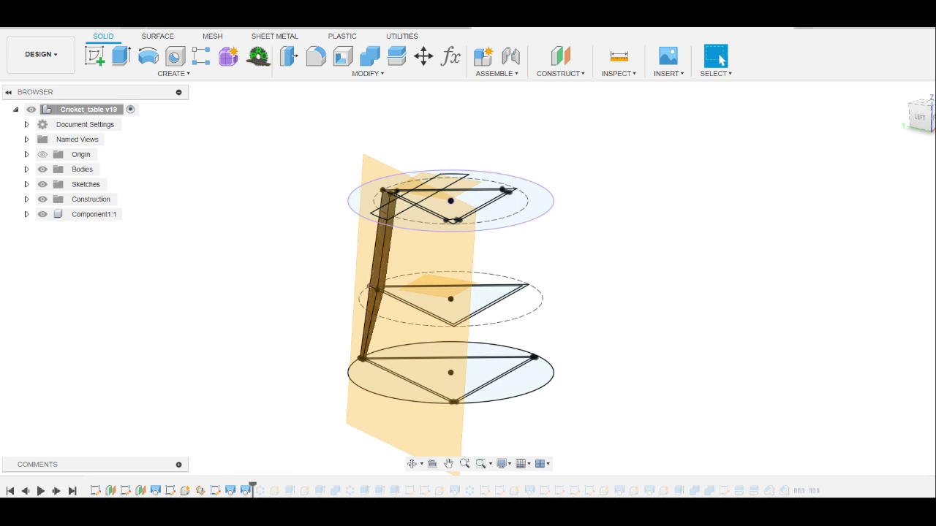
Step: Hide the construction planes, then roll history past the pattern to add two legs and the round top
left_click(42, 199)
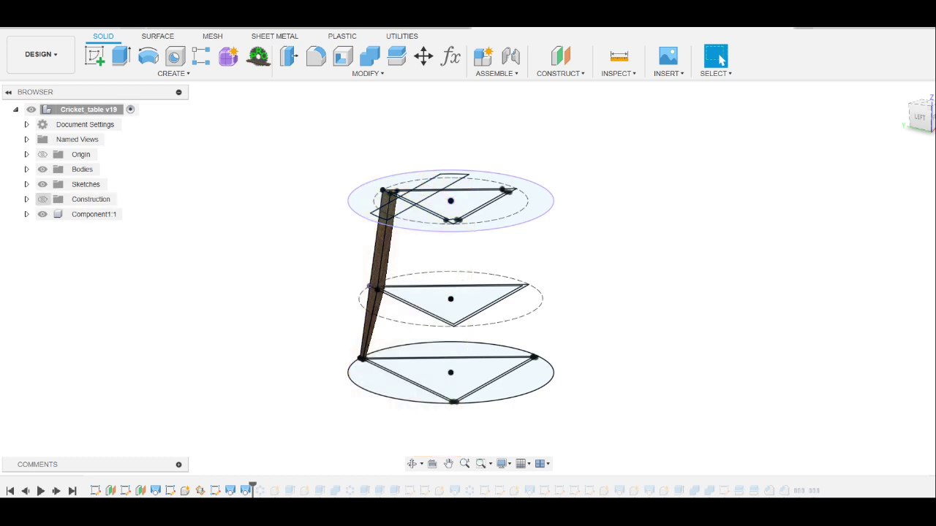
middle_click_drag(720, 61, 721, 60, "shift")
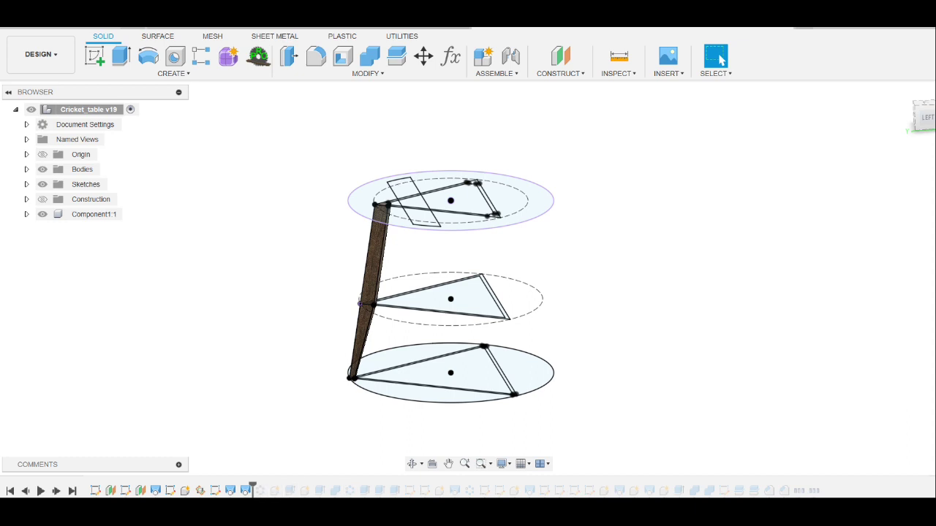
left_click_drag(252, 488, 267, 488)
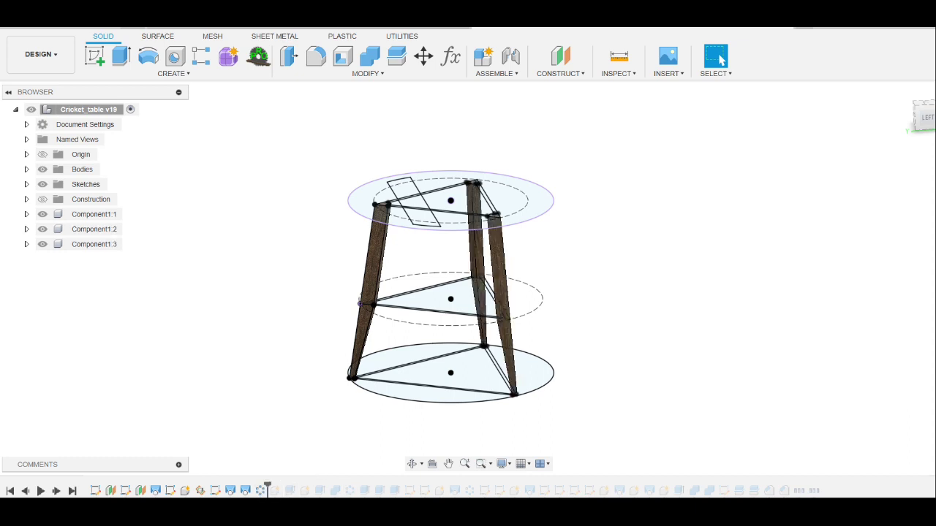
middle_click_drag(721, 60, 720, 56, "shift")
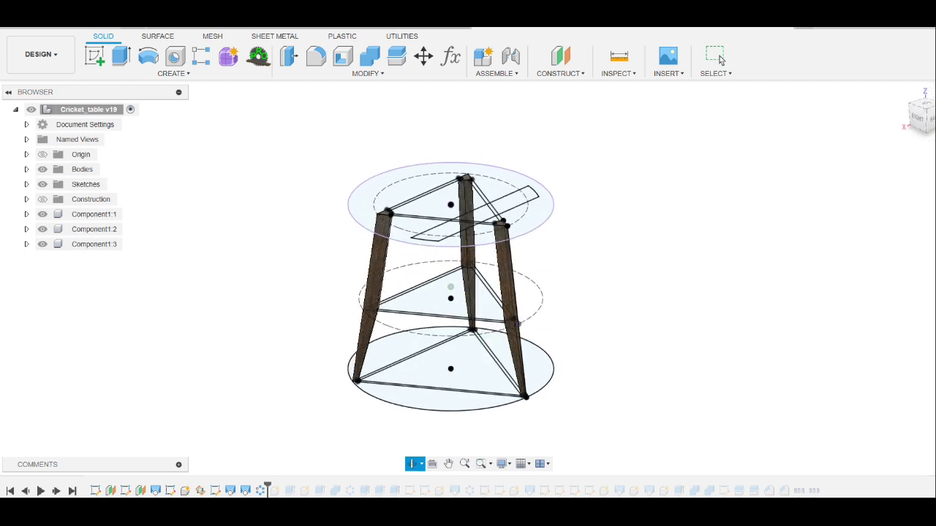
left_click(720, 57)
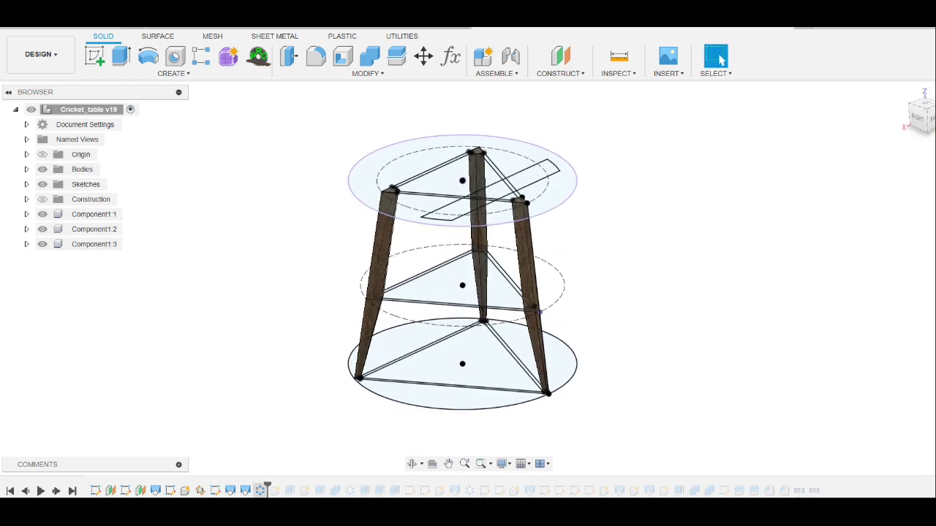
left_click_drag(268, 488, 297, 489)
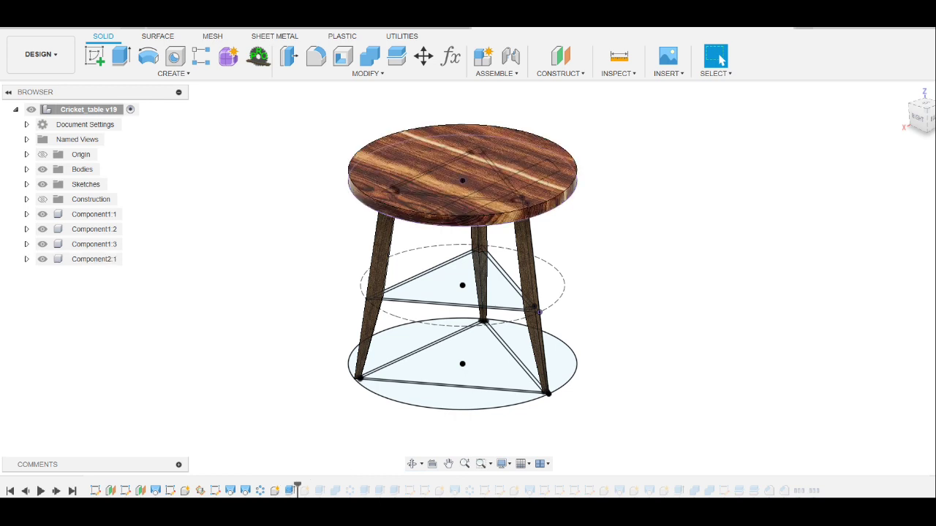
Step: From a low front view, advance history past Component3's Extrude1 to add the triangular shelf
middle_click_drag(468, 293, 483, 242, "shift")
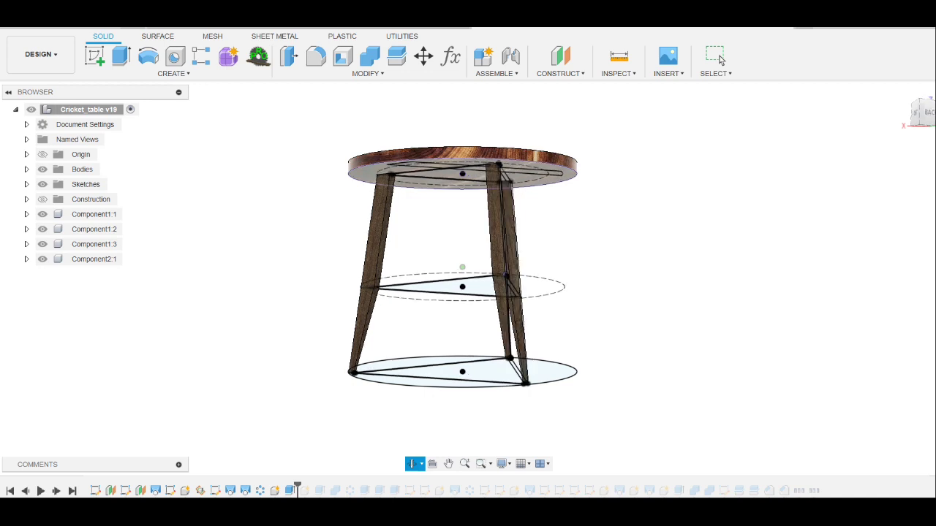
left_click(719, 56)
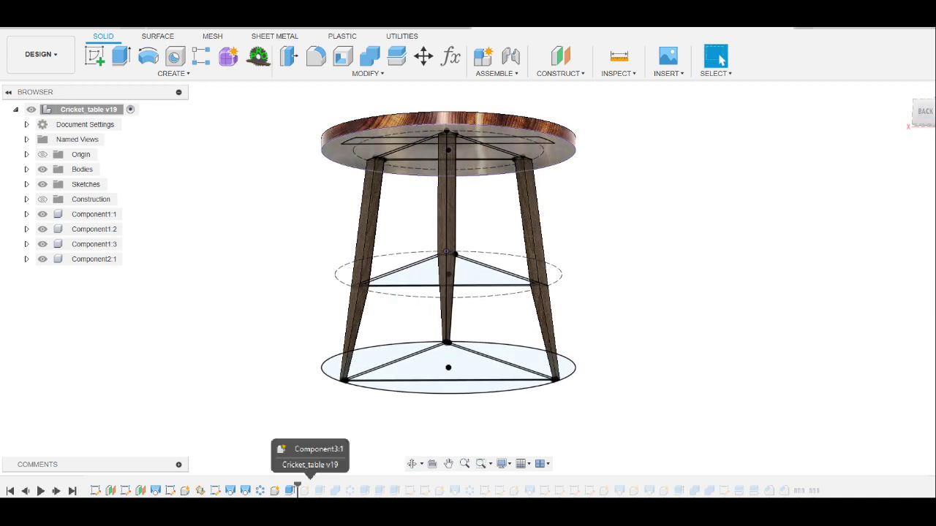
left_click_drag(297, 488, 327, 488)
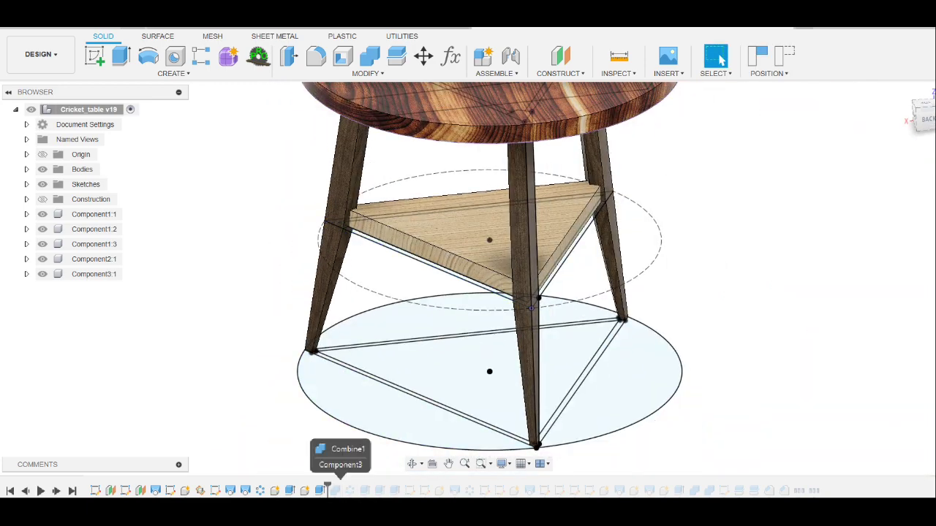
Step: Step history to the shelf pattern, restore the displaced shelf with undo and Revert Position, then zoom out
left_click_drag(328, 487, 343, 487)
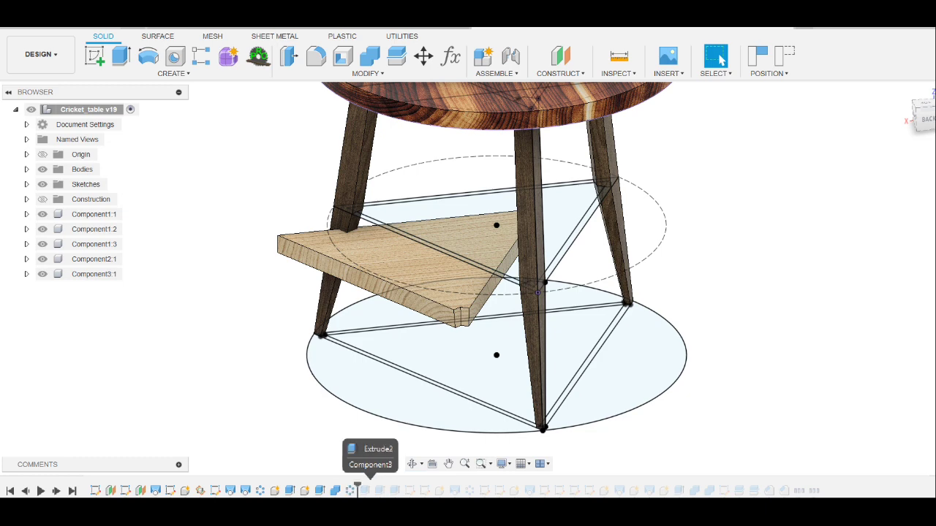
key("ctrl+z")
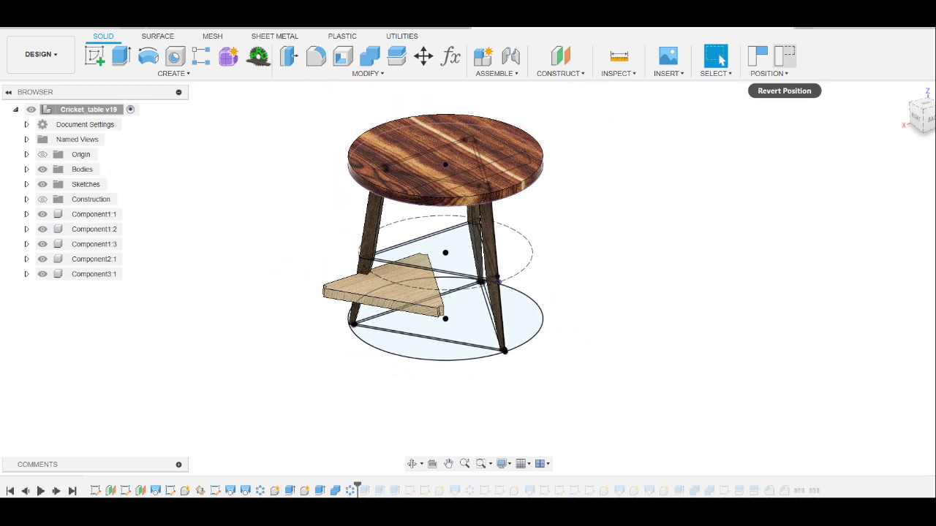
left_click(785, 57)
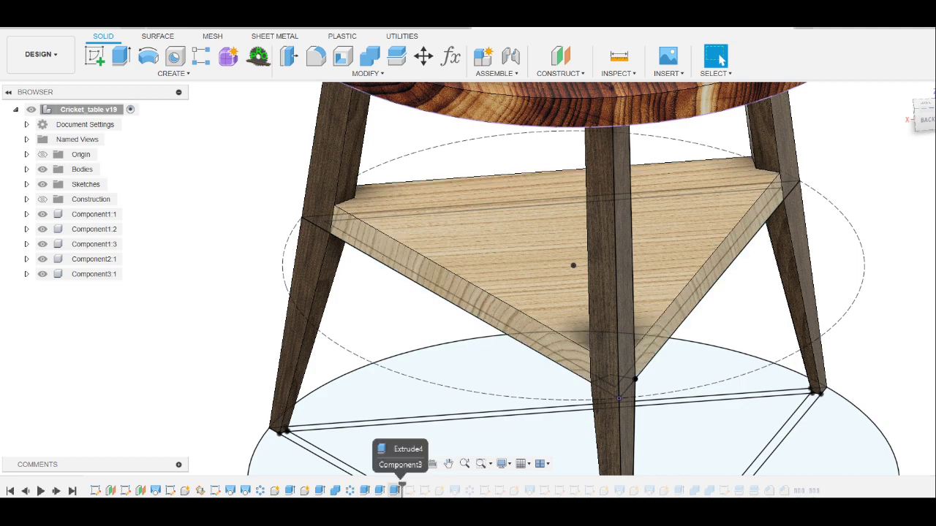
scroll(396, 357, "down", 5)
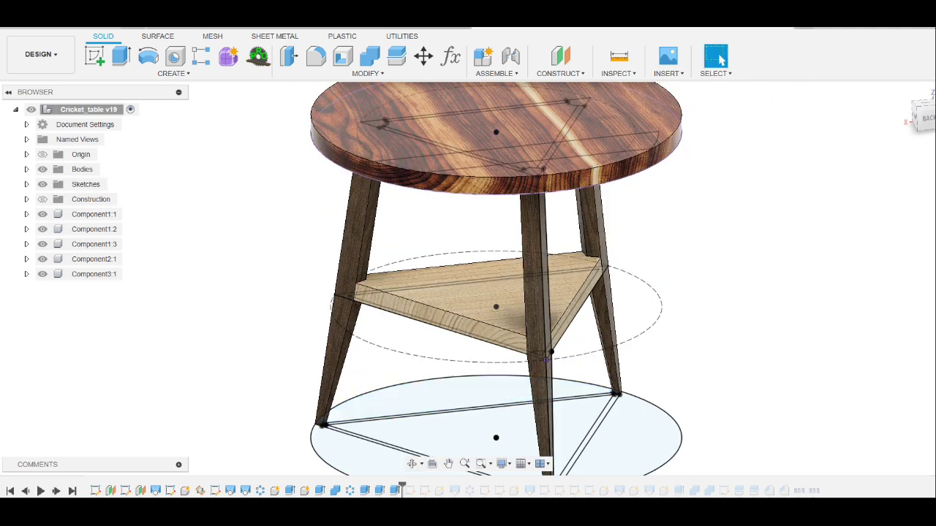
scroll(392, 315, "down", 3)
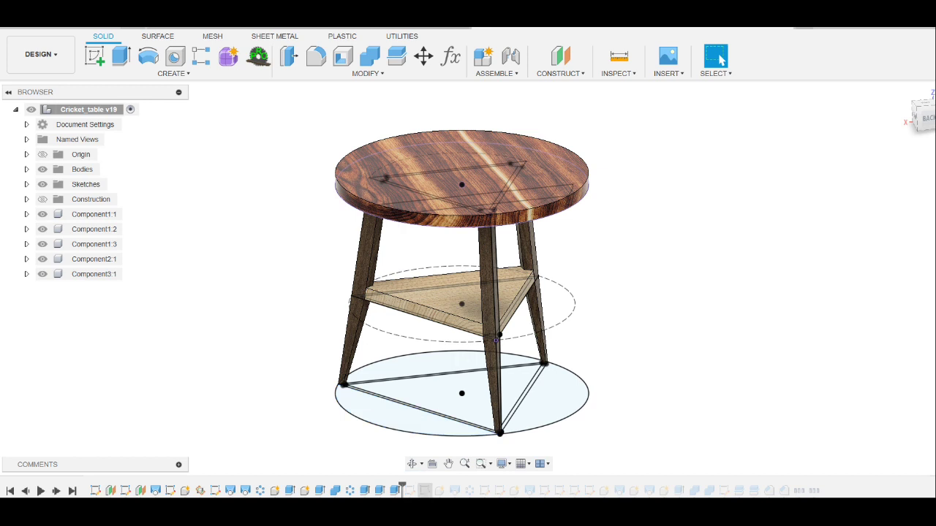
Step: Add the first support rail, check it from the front view, then advance to the next component
left_click_drag(401, 487, 417, 487)
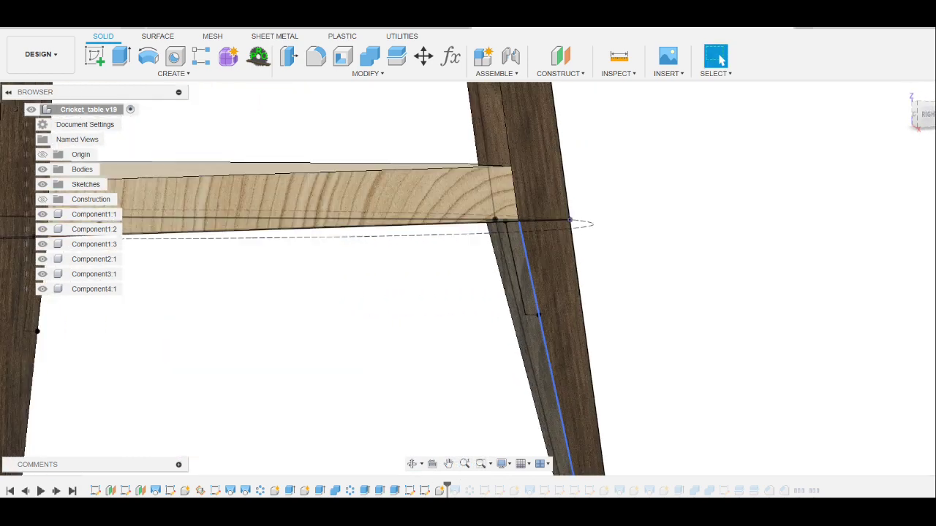
left_click(530, 256)
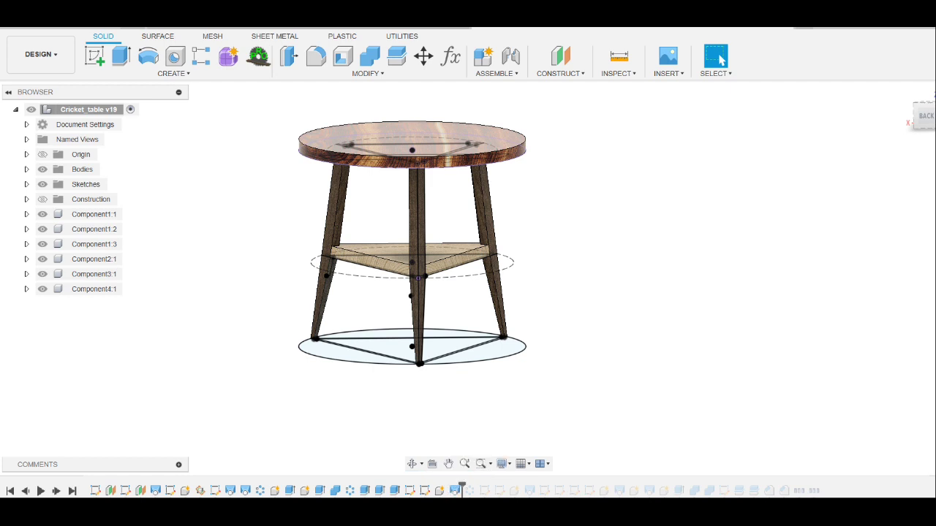
left_click(415, 464)
left_click(720, 60)
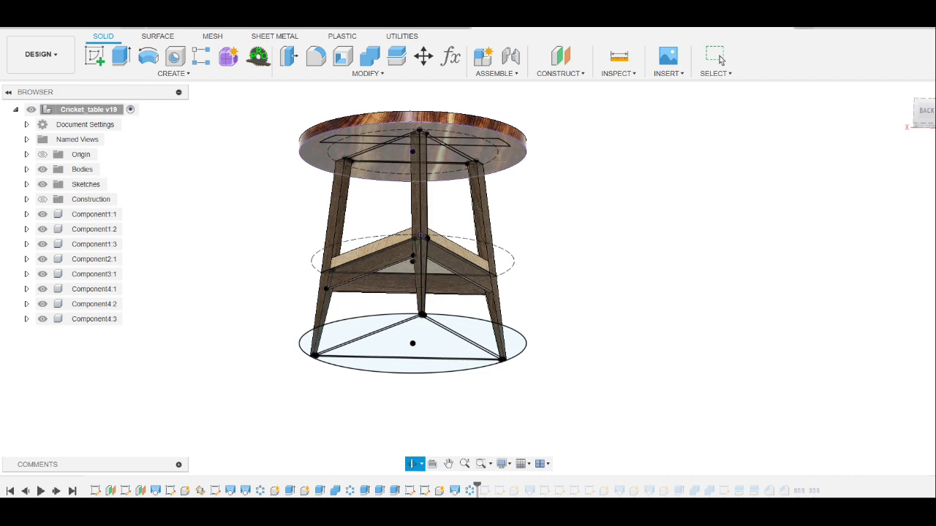
left_click(720, 56)
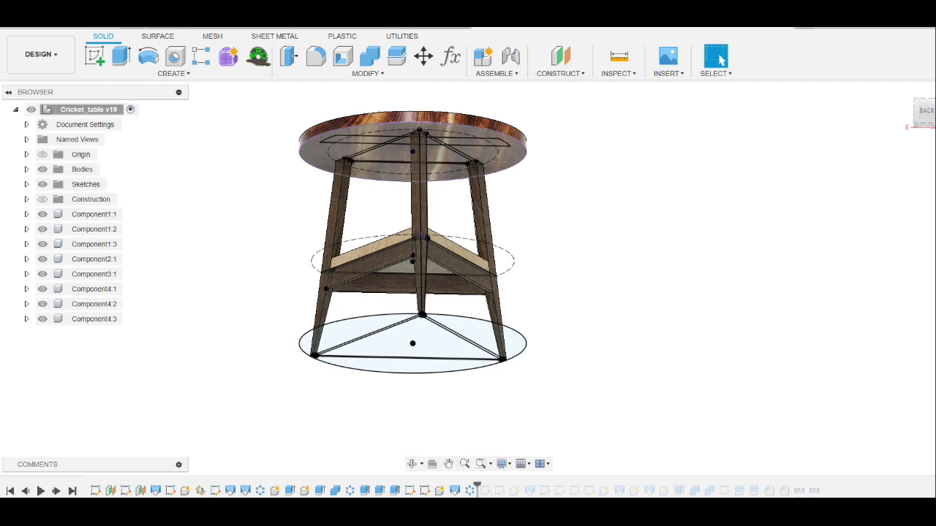
left_click_drag(477, 484, 492, 485)
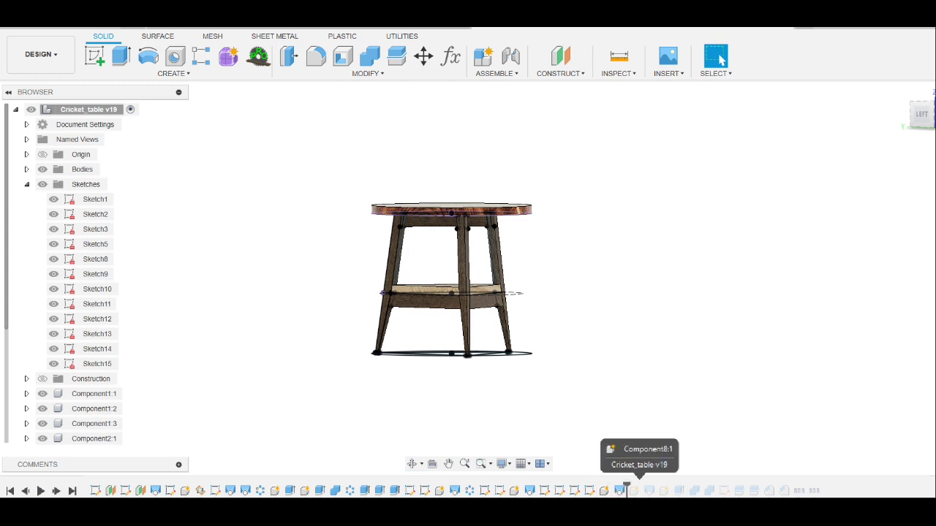
Step: Advance history past Extrude1 and Combine1, orbiting to look up under the tabletop
left_click_drag(627, 489, 672, 488)
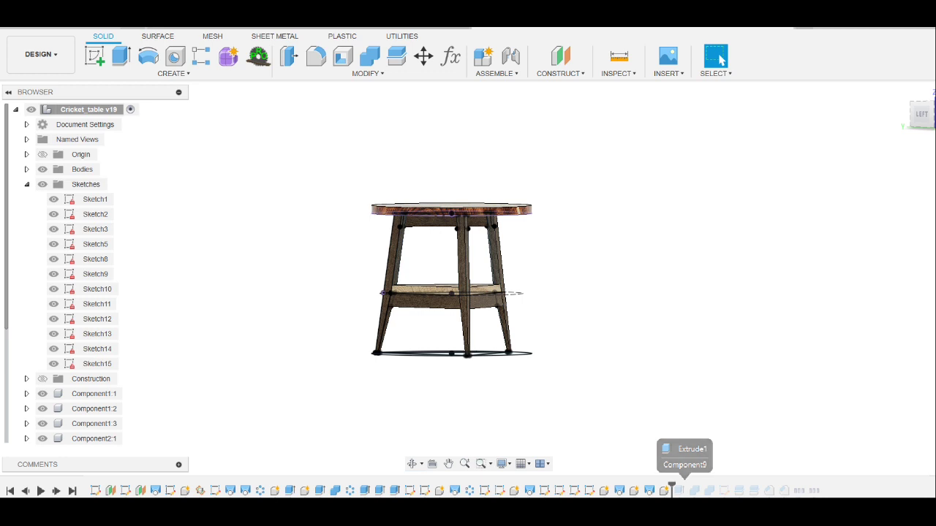
middle_click_drag(720, 60, 720, 60, "shift")
left_click(720, 60)
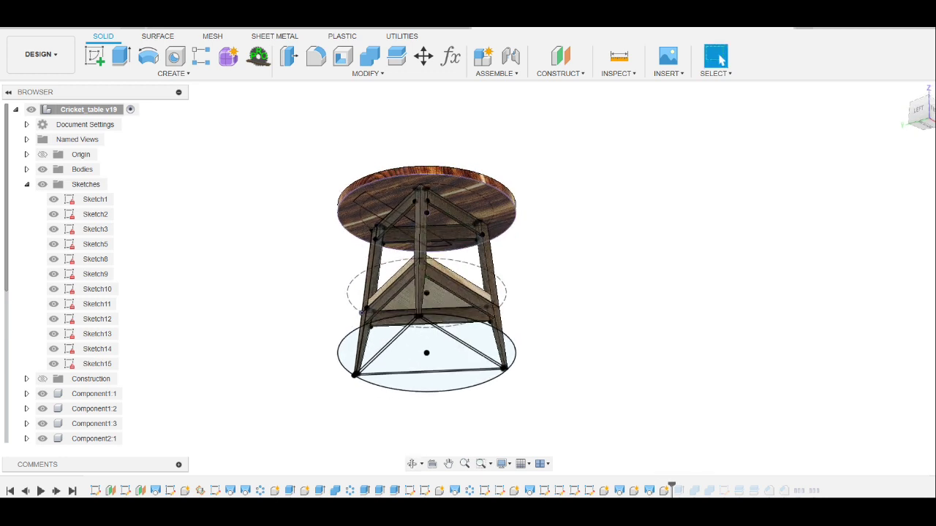
left_click_drag(672, 486, 699, 487)
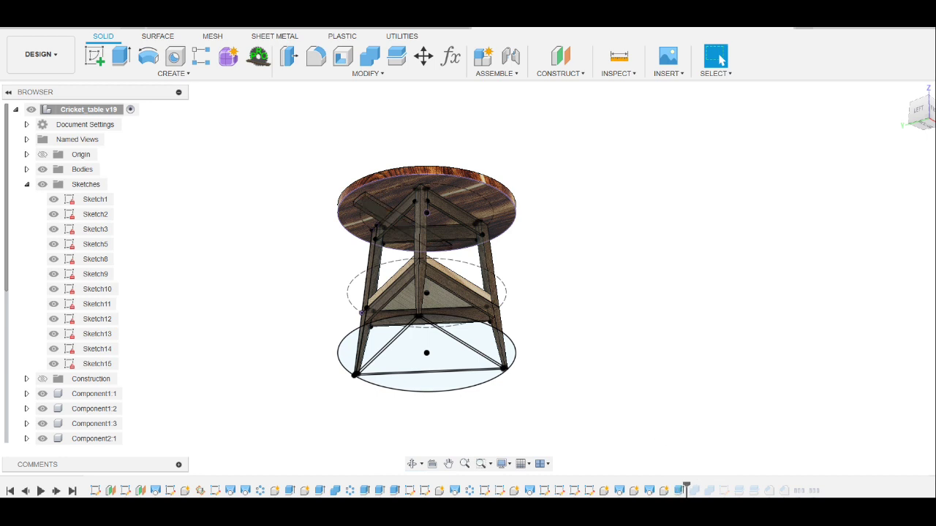
scroll(453, 292, "up", 3)
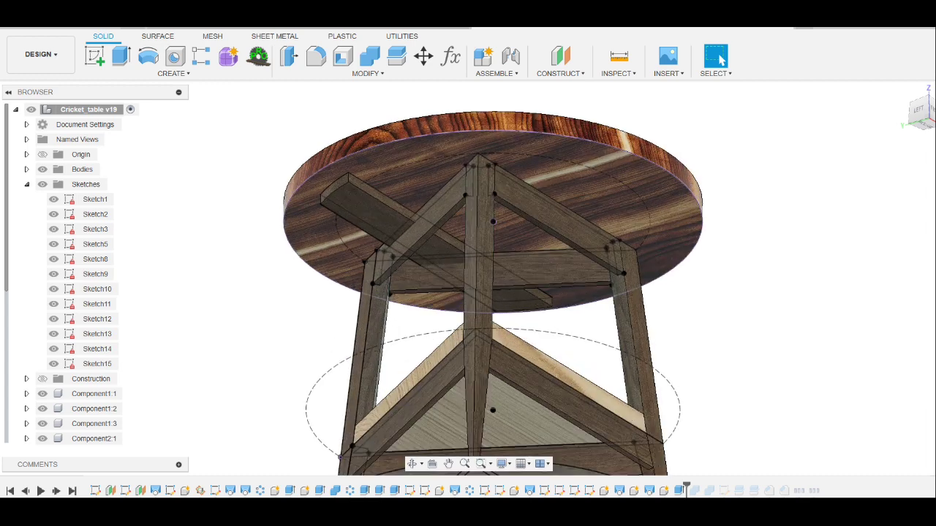
middle_click_drag(453, 293, 453, 220, "shift")
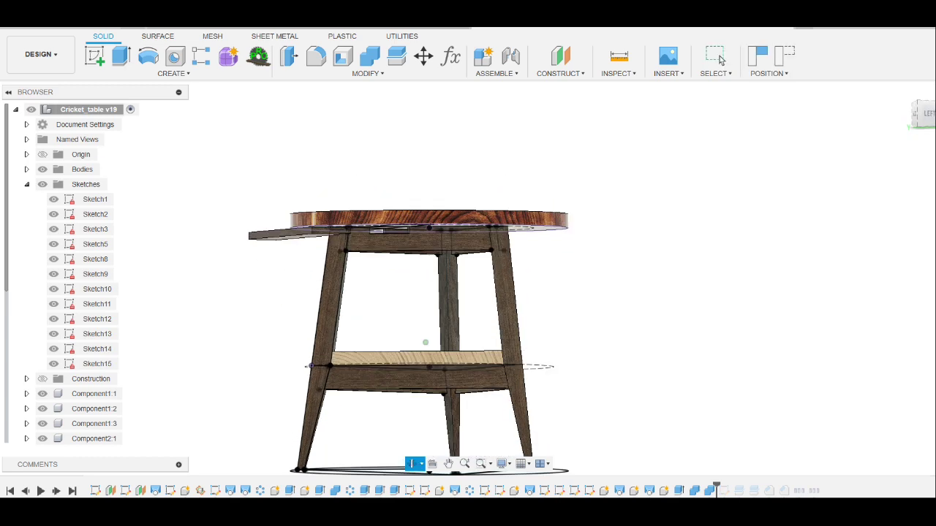
left_click(720, 59)
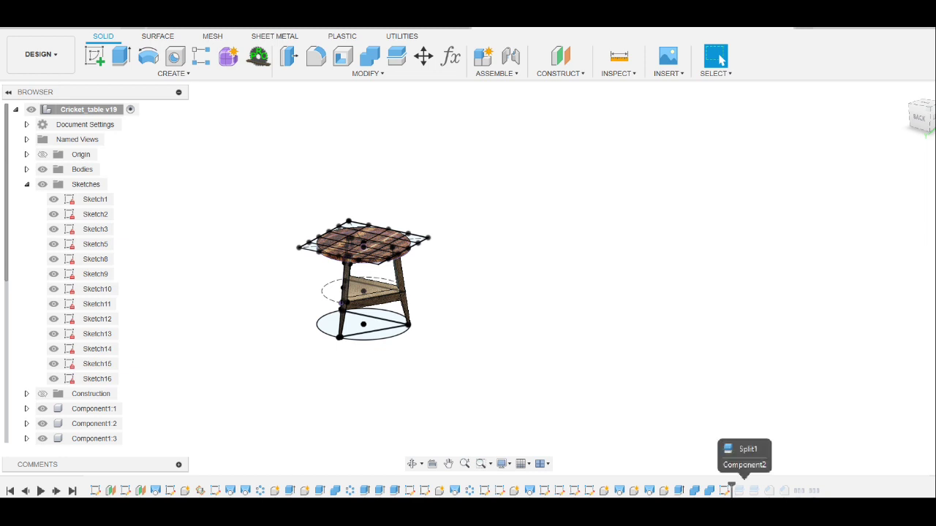
Step: Step back one feature and Revert Position so the tabletop and shelf sit back on the legs
left_click_drag(732, 491, 717, 491)
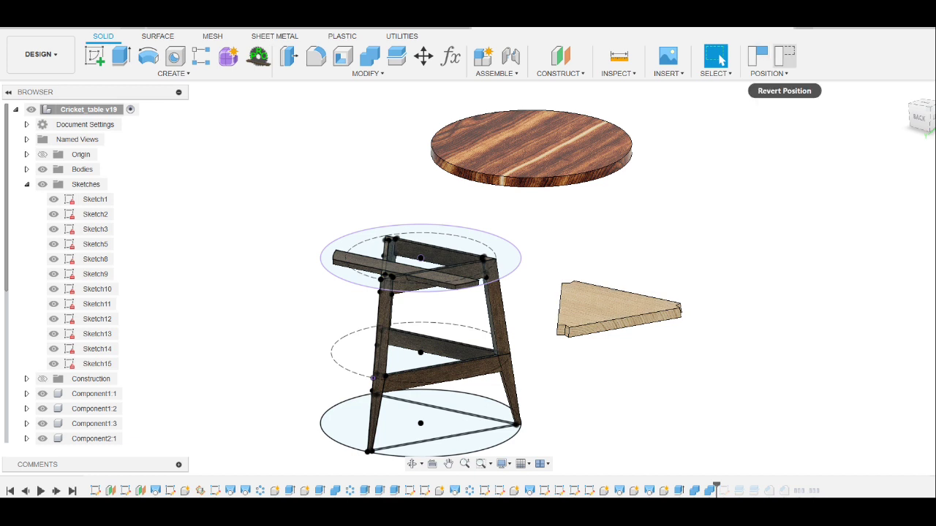
left_click(784, 56)
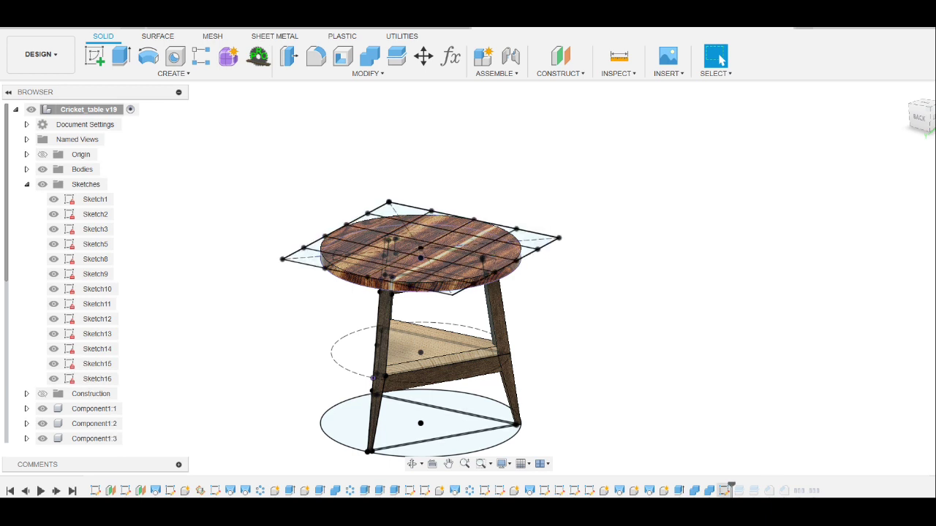
left_click_drag(731, 488, 746, 488)
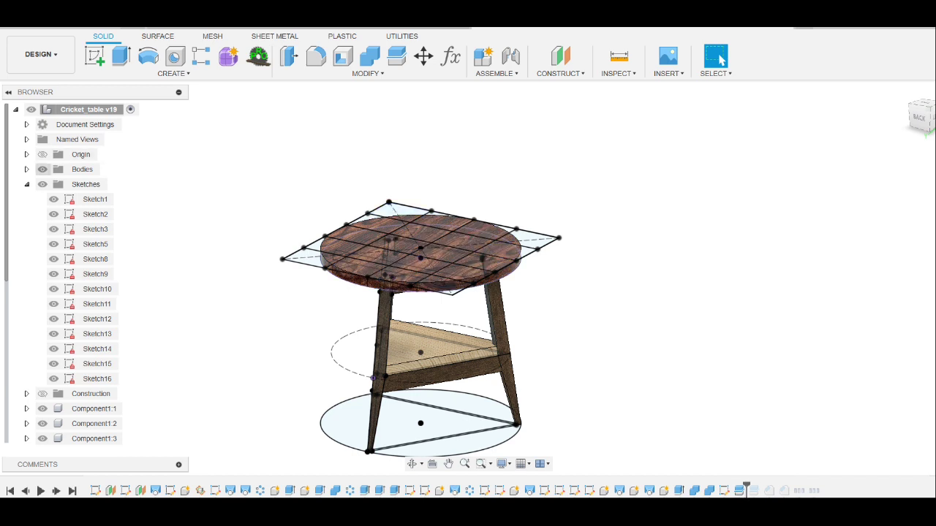
Step: Hide all sketches and play the history to the end, showing the planked top and shelf
left_click(42, 185)
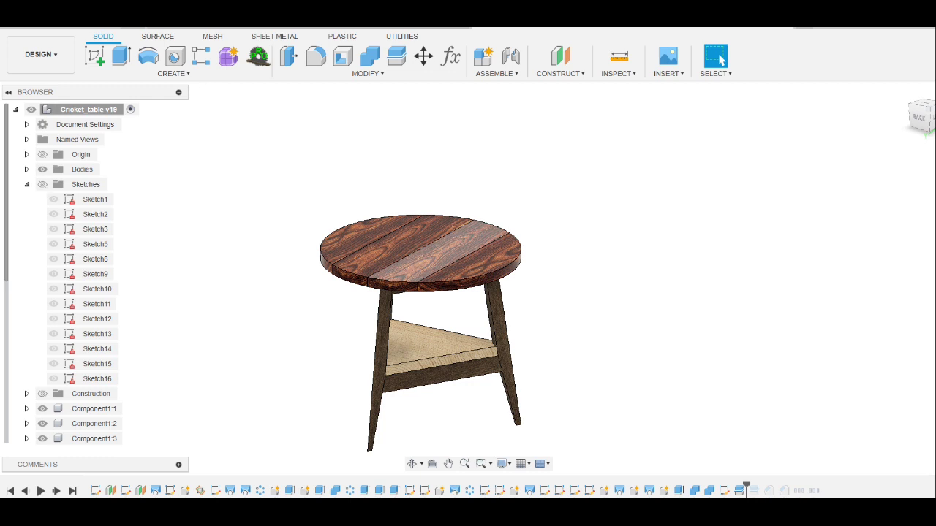
left_click_drag(746, 489, 760, 488)
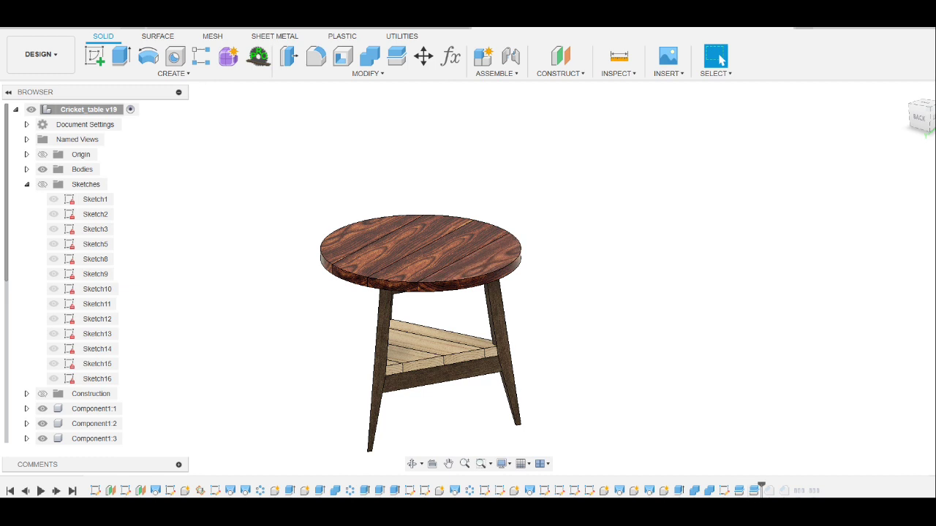
left_click_drag(761, 489, 790, 488)
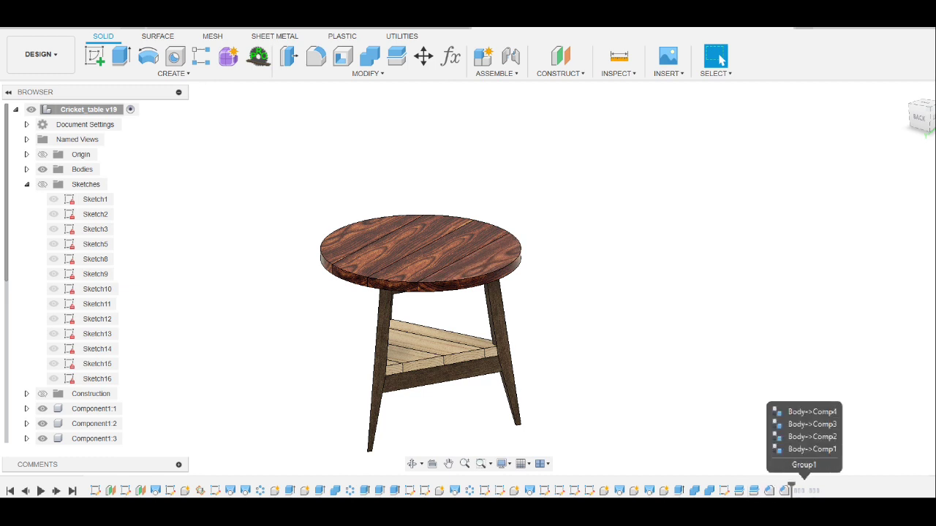
Step: Zoom in and orbit to a close side view of the finished plank tabletop
scroll(388, 278, "up", 5)
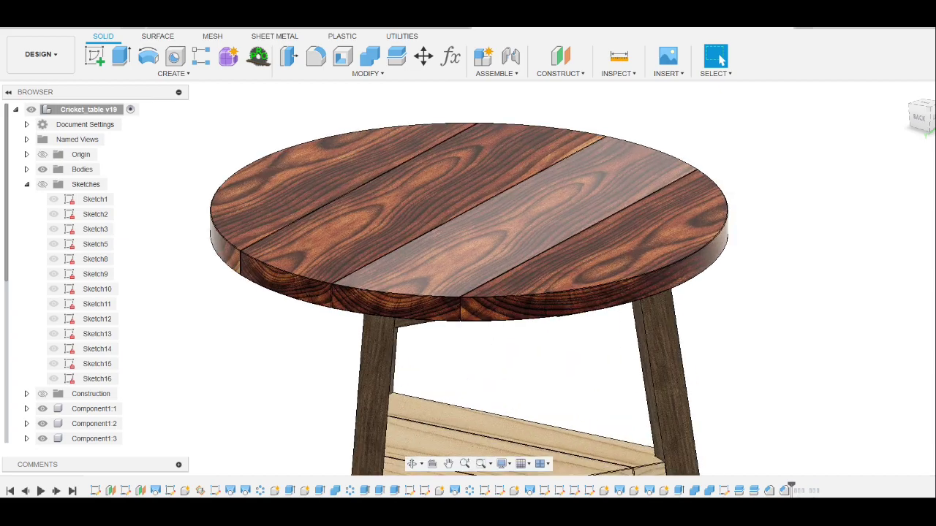
middle_click_drag(719, 219, 720, 58, "shift")
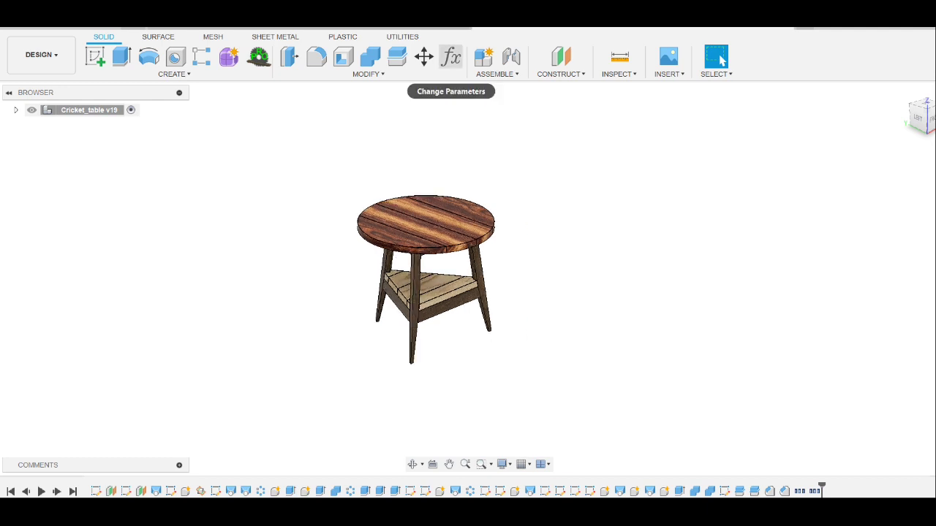
Step: Open the Change Parameters list and enter 900 as bD's new expression
left_click(452, 57)
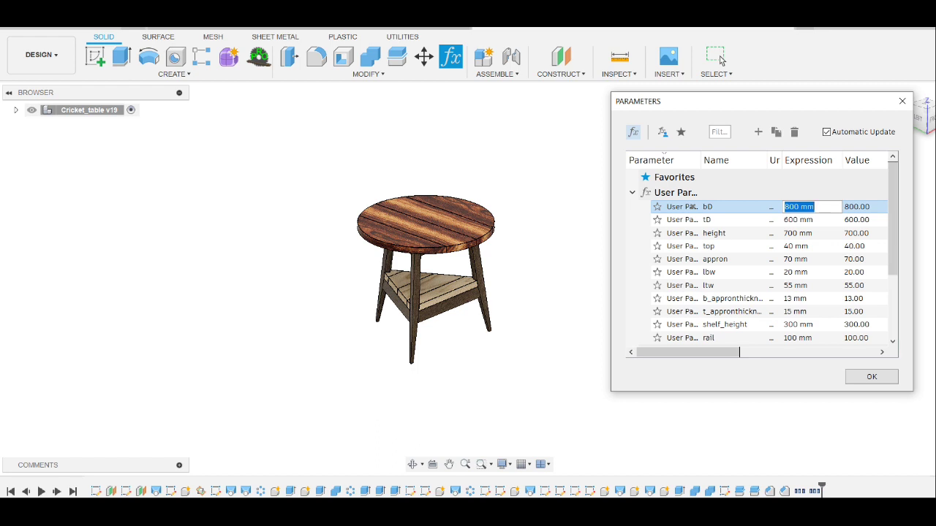
type("900")
Step: Commit bD as 900 mm, then set tD to 500 mm and height to 800 mm
key("Return")
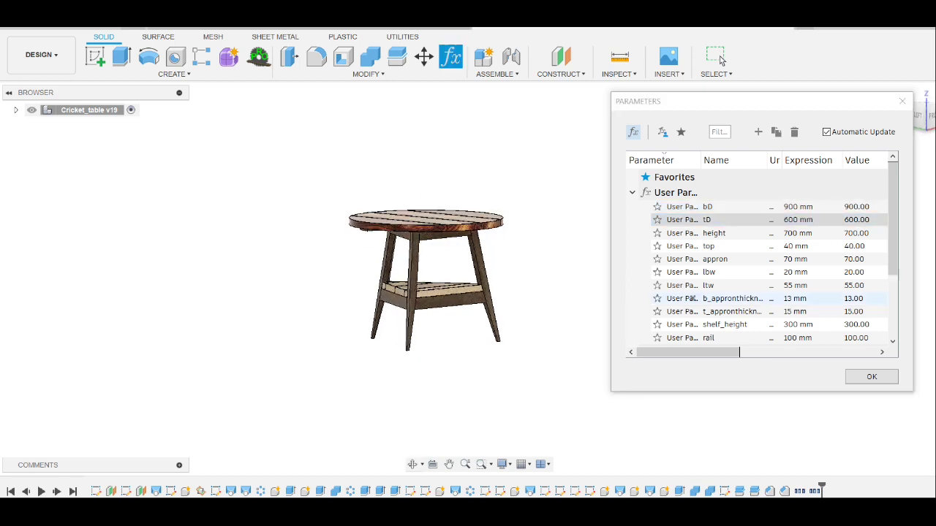
left_click(691, 219)
key("Tab")
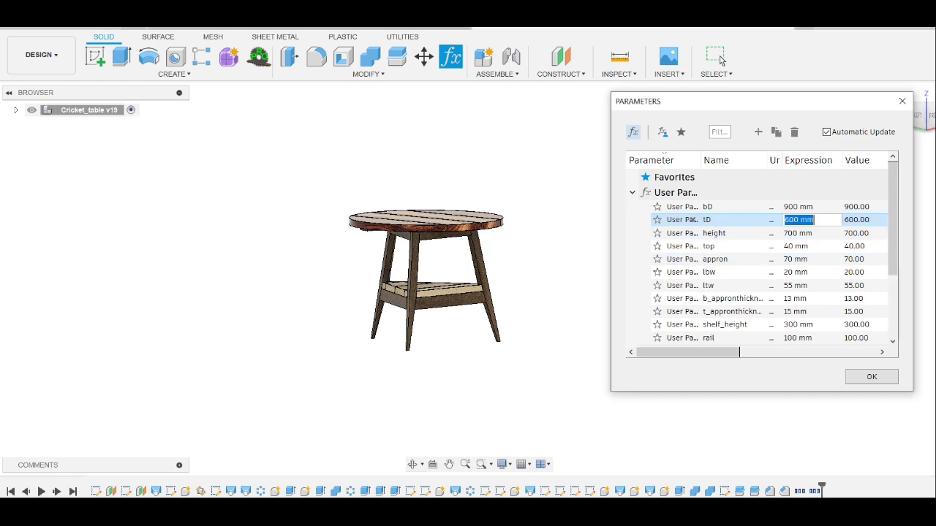
type("500")
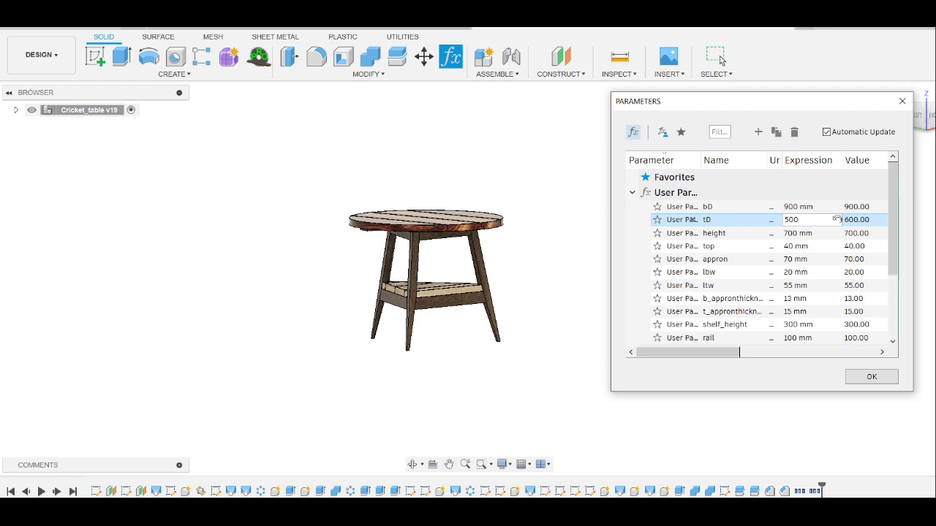
key("Tab")
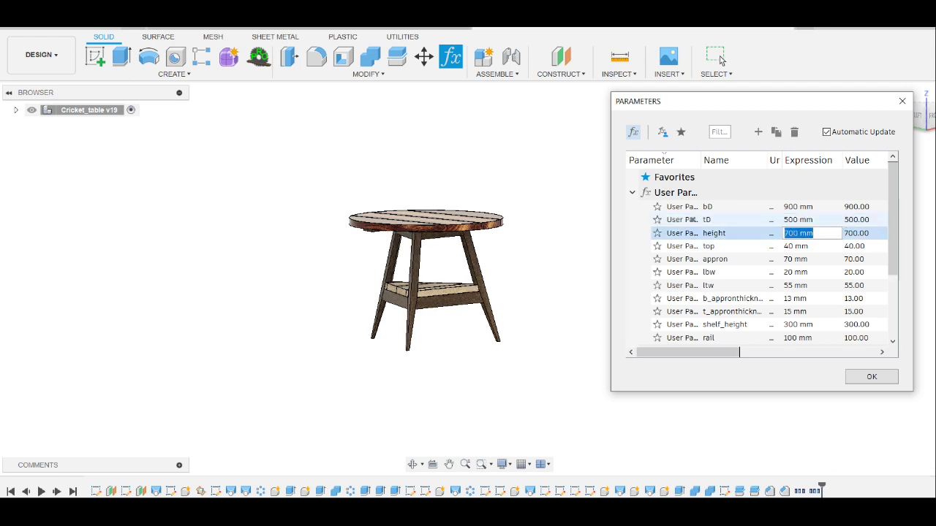
type("800")
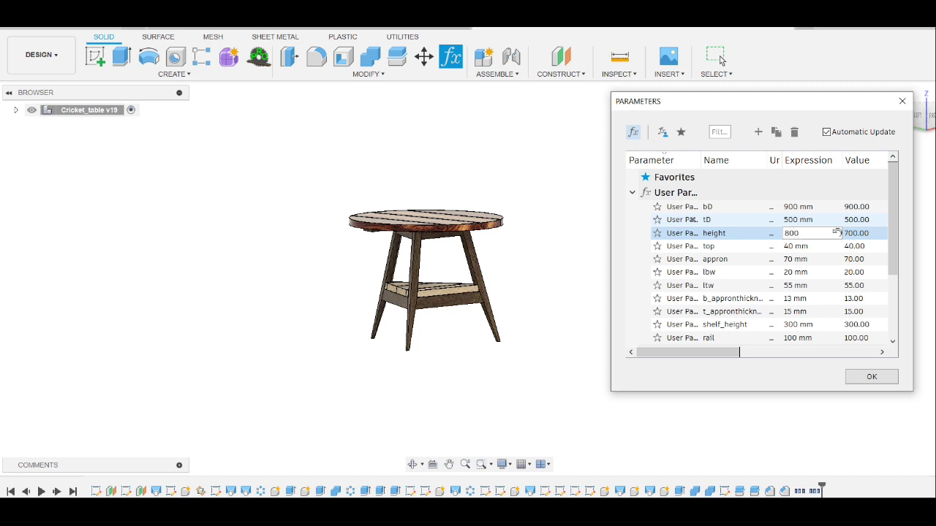
key("Tab")
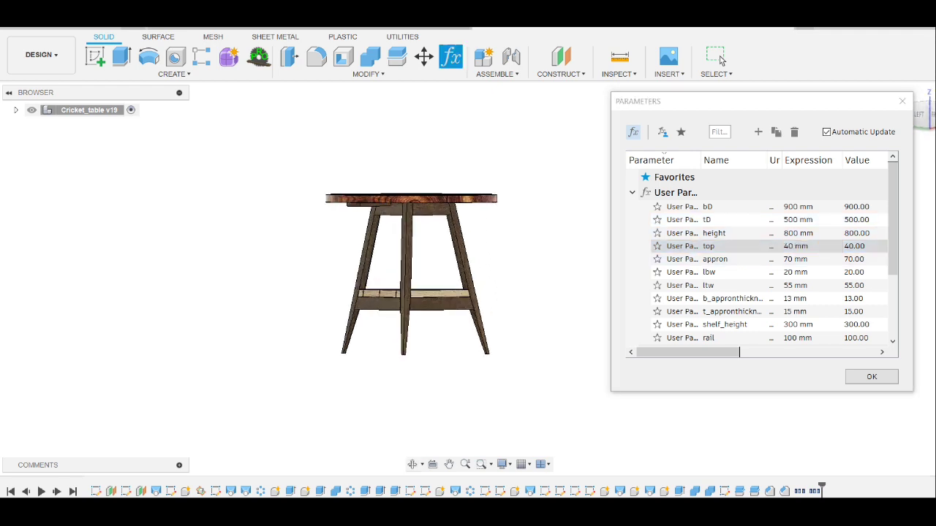
Step: Set top to 30 mm and appron to 55 mm
left_click(691, 246)
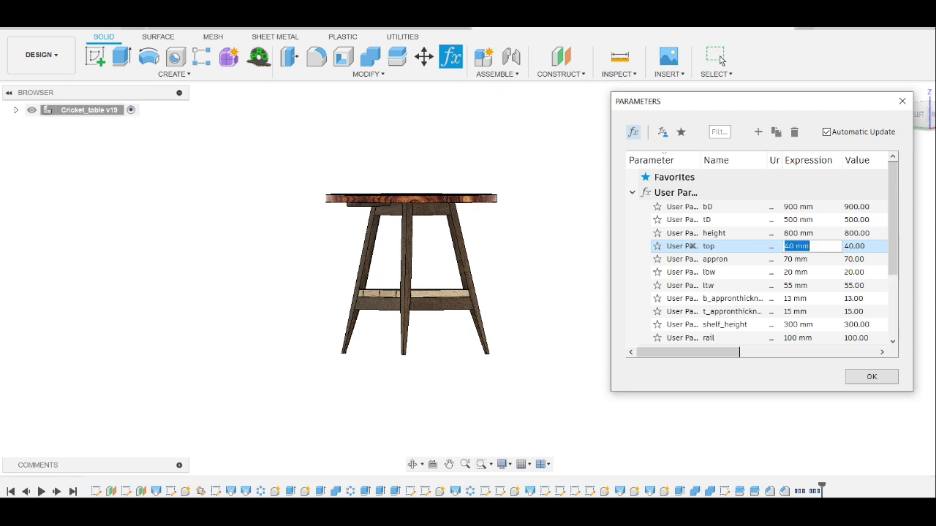
type("30")
key("Return")
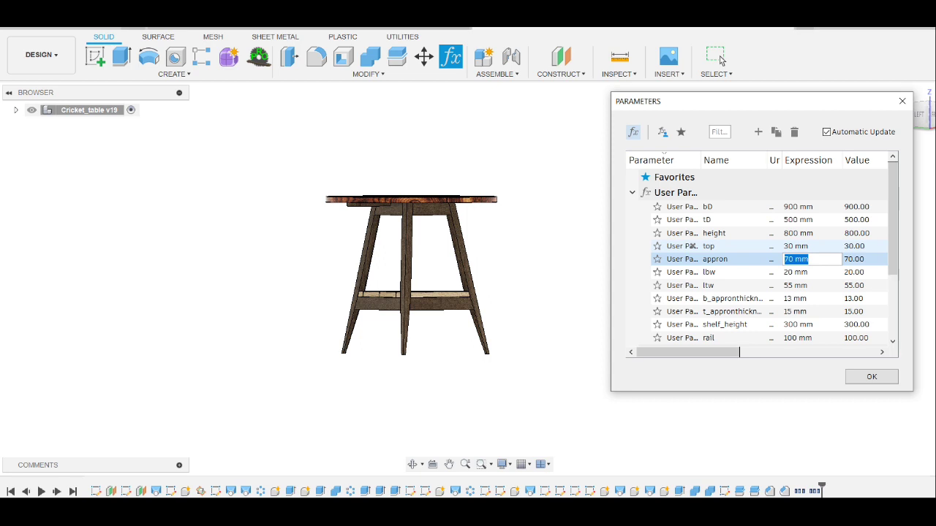
type("55")
key("Return")
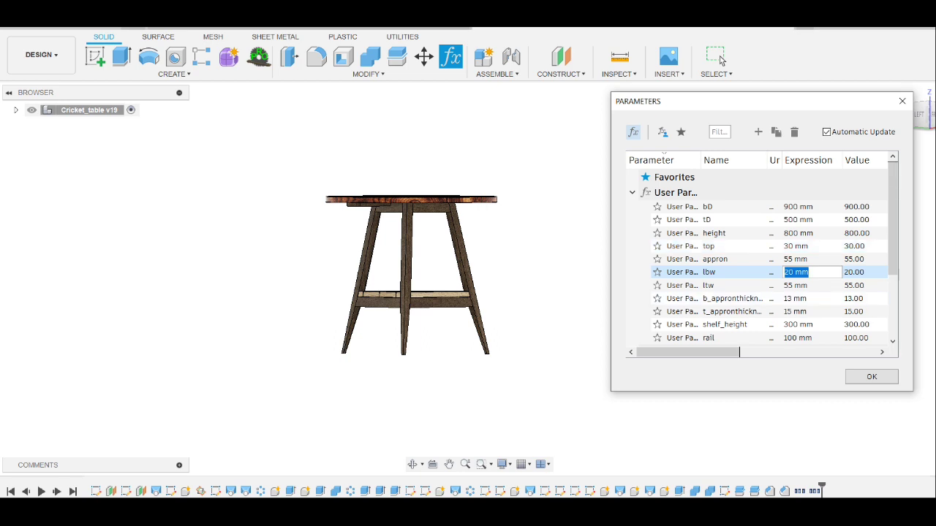
Step: Slim the legs by setting lbw to 30 mm and ltw to 40 mm
middle_click_drag(381, 244, 409, 243, "shift")
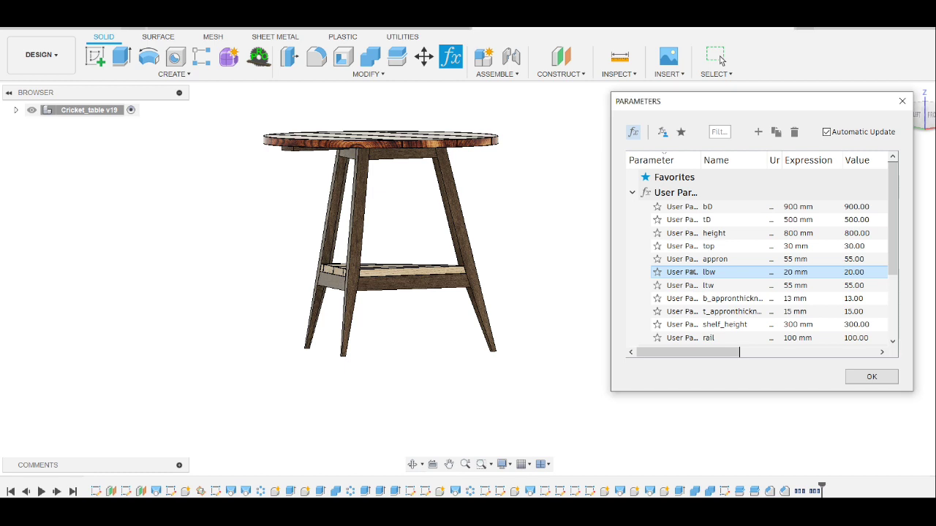
left_click(797, 272)
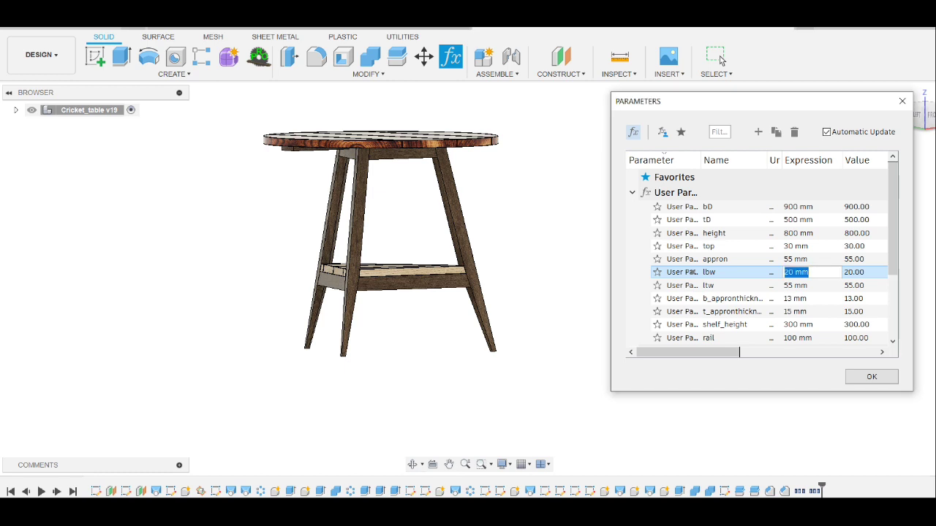
type("30")
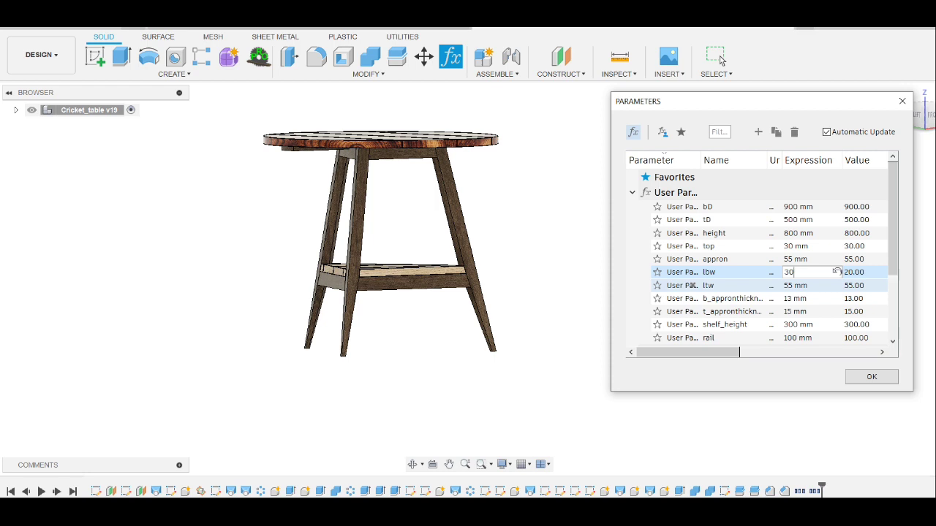
key("Tab")
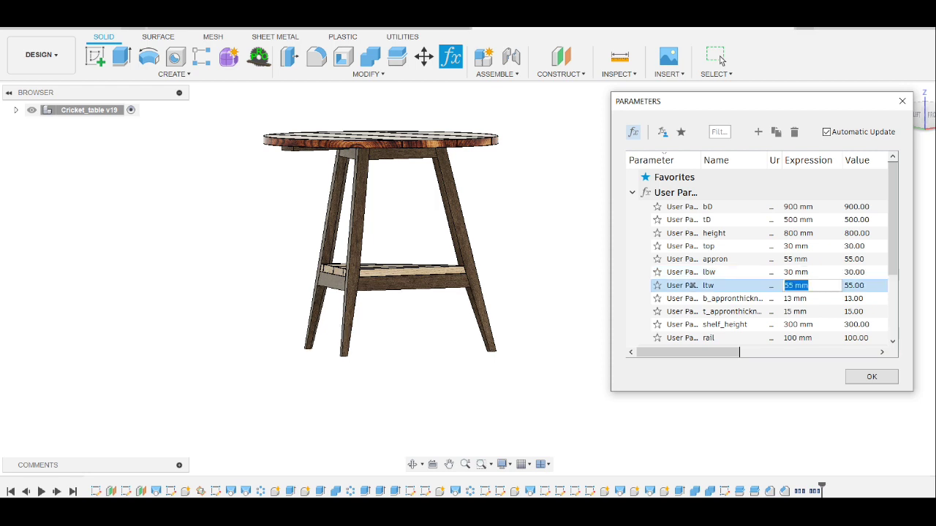
type("40")
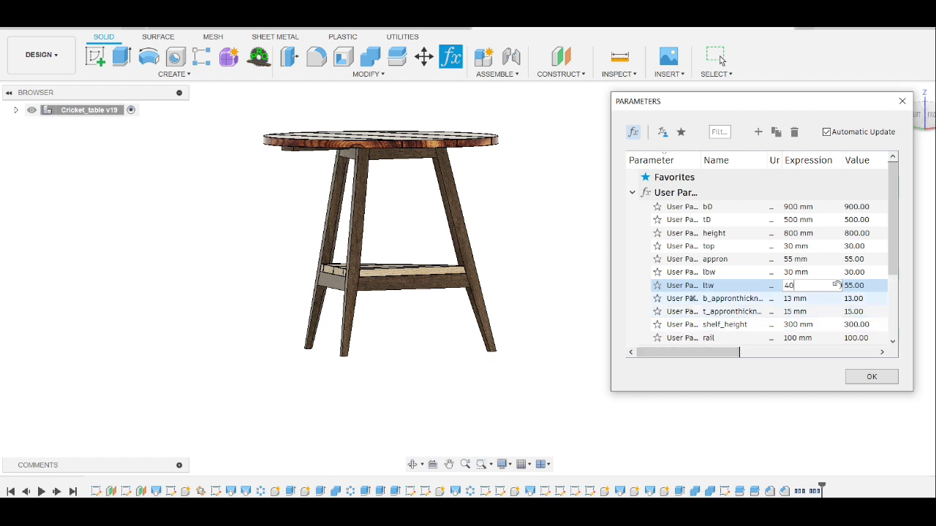
key("Tab")
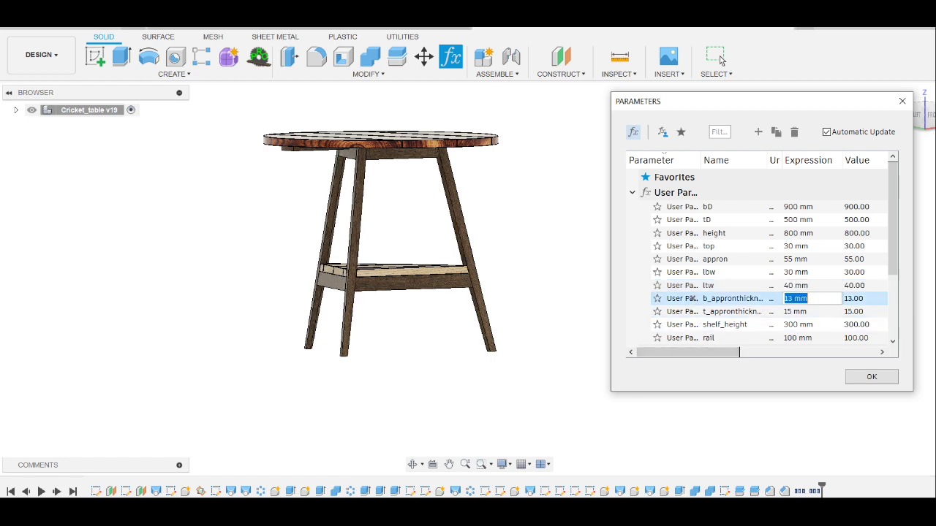
Step: Set b_appronthickness to 15 mm and t_appronthickness to 20 mm
middle_click_drag(395, 242, 395, 183, "shift")
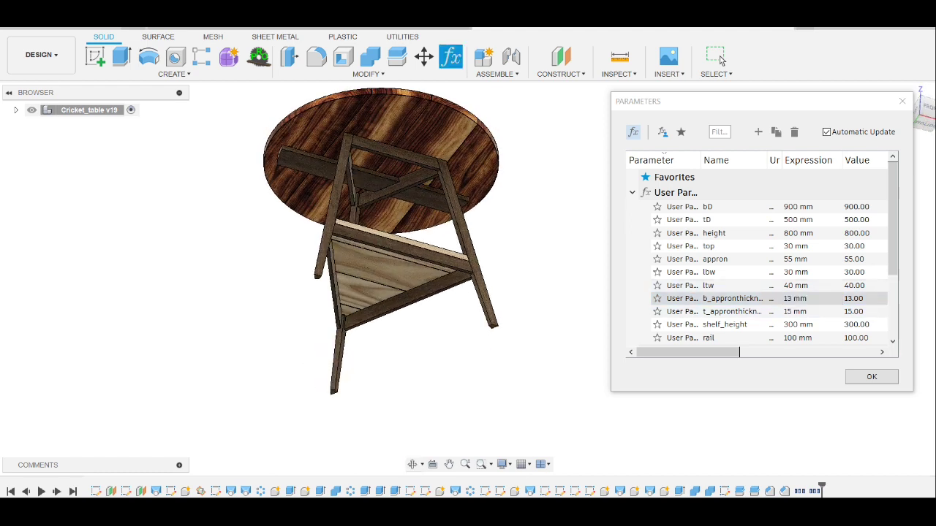
left_click(691, 299)
left_click(691, 299)
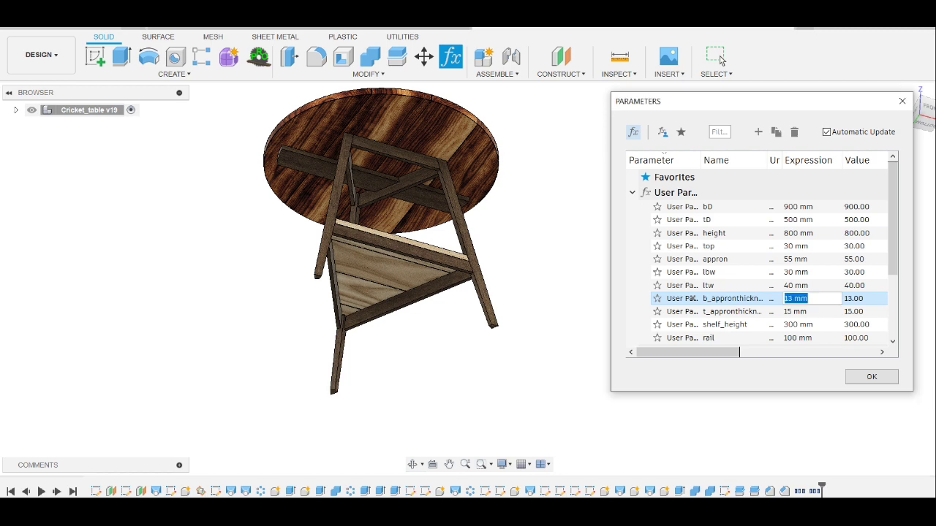
scroll(468, 274, "up", 5)
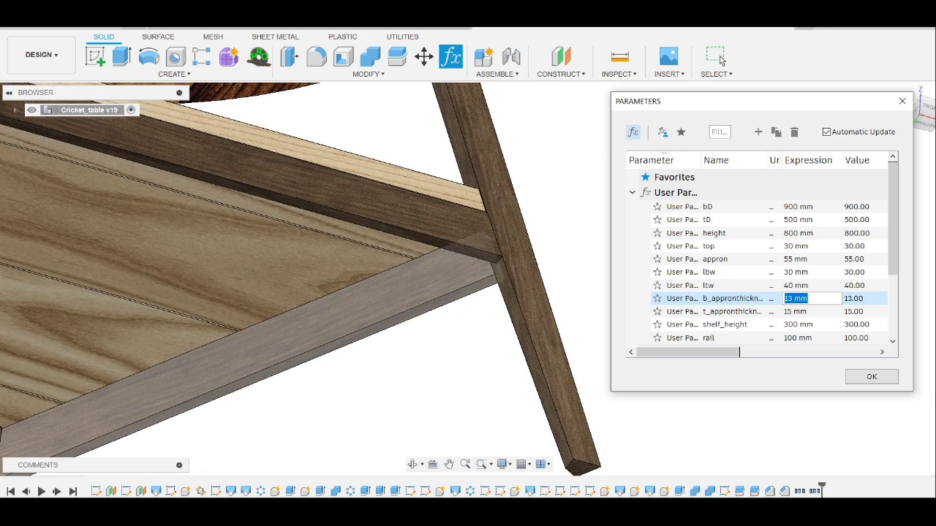
type("15")
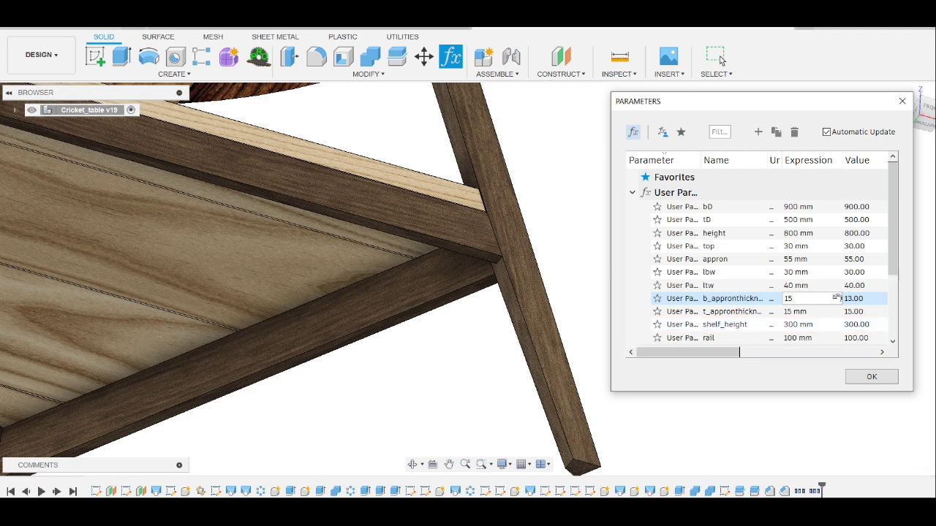
key("Tab")
key("F6")
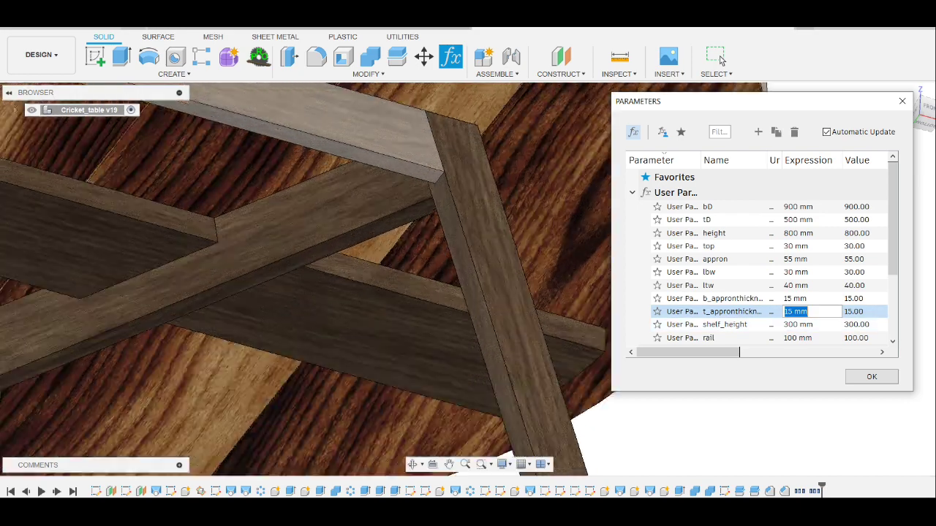
type("2")
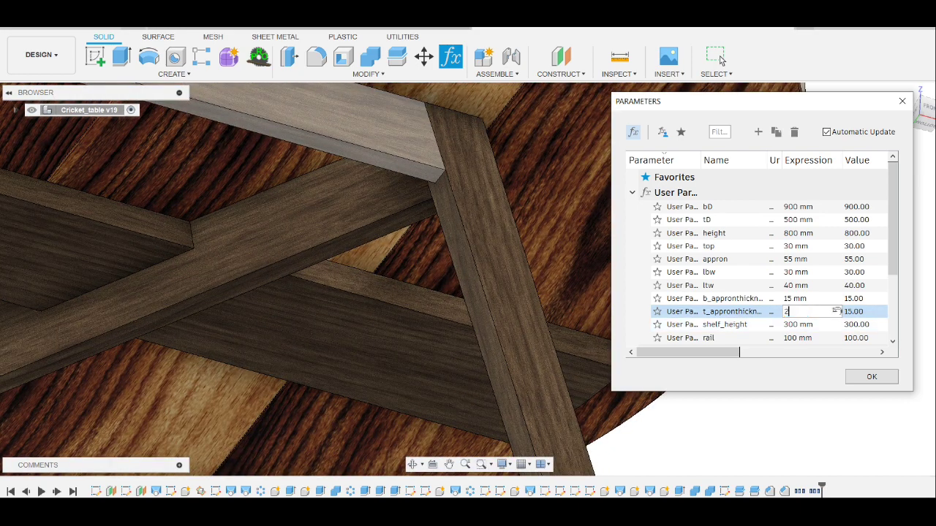
type("0")
key("Tab")
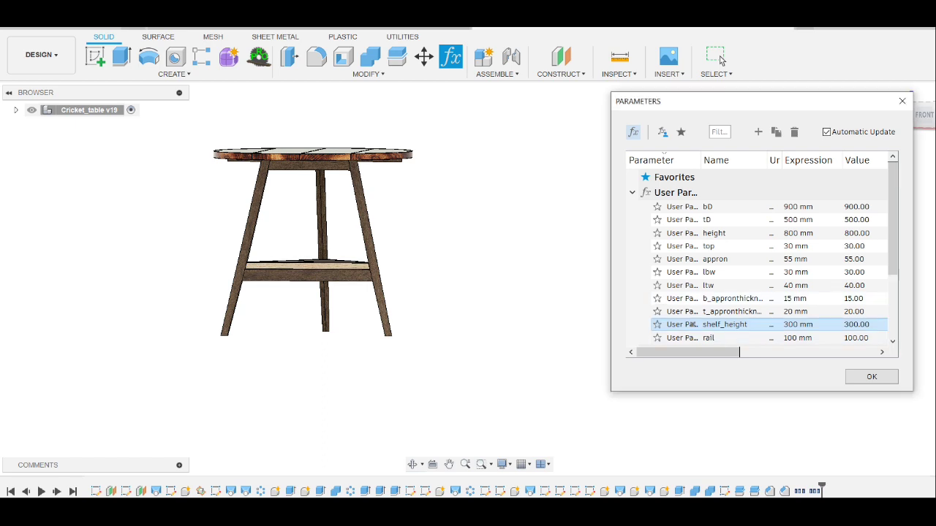
Step: Set shelf_height to 200 mm and rail to 150 mm
type("2")
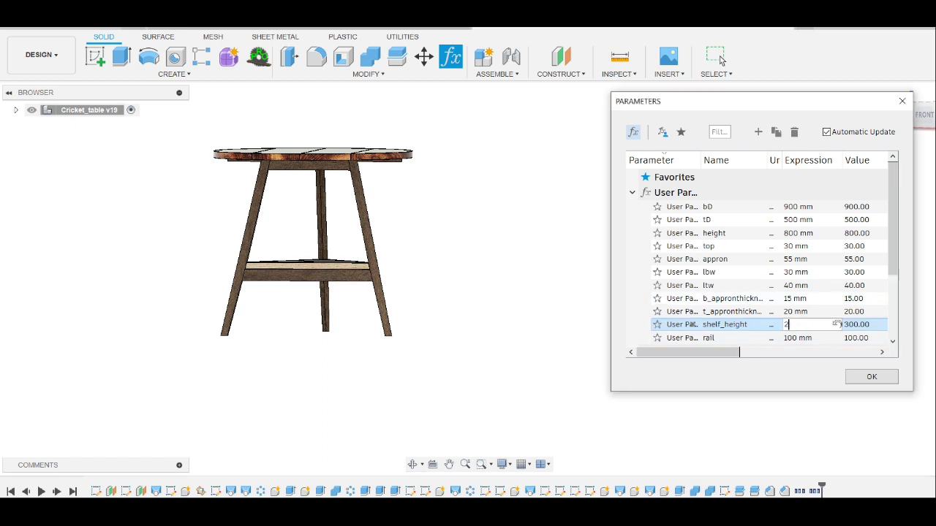
type("00")
key("Return")
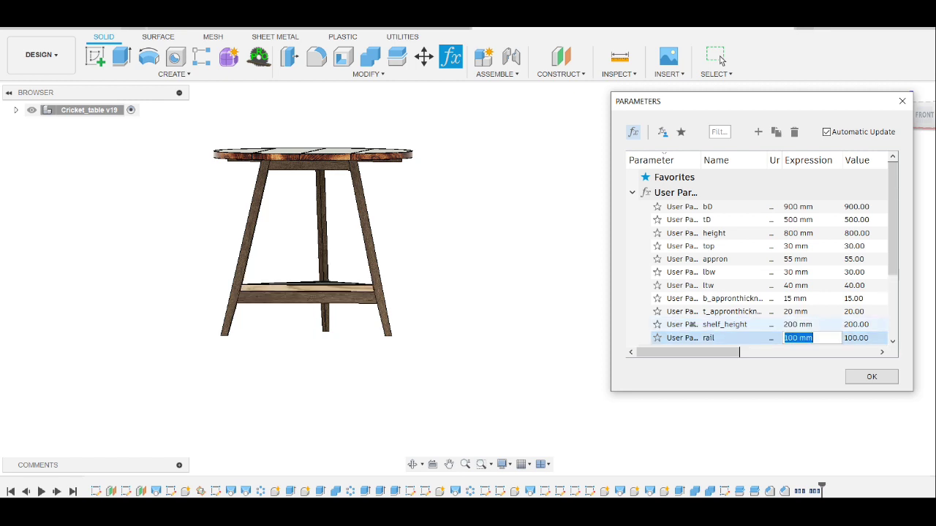
middle_click_drag(307, 240, 343, 219, "shift")
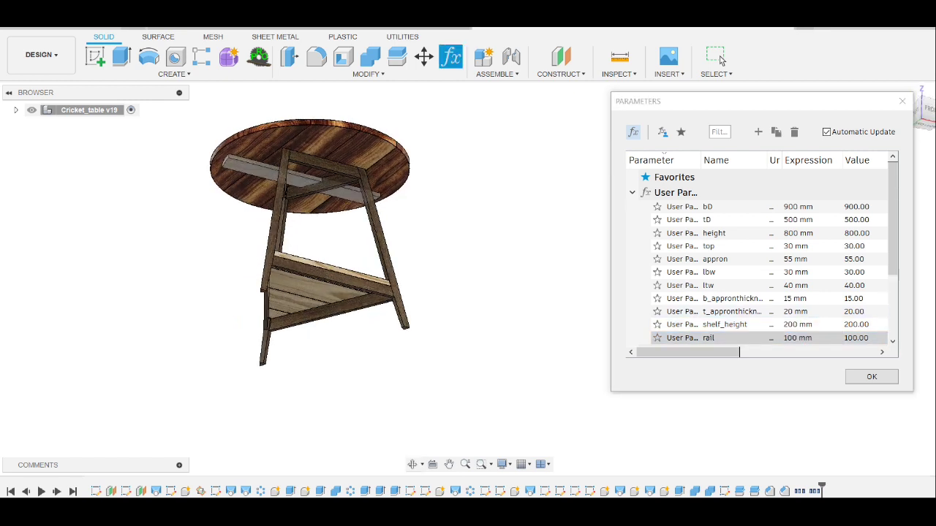
left_click(692, 338)
left_click(692, 338)
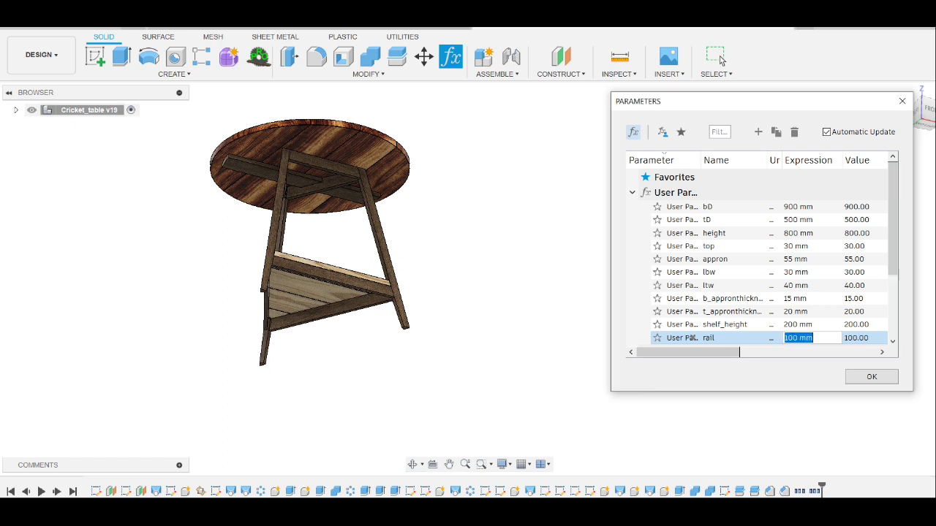
type("150")
key("Return")
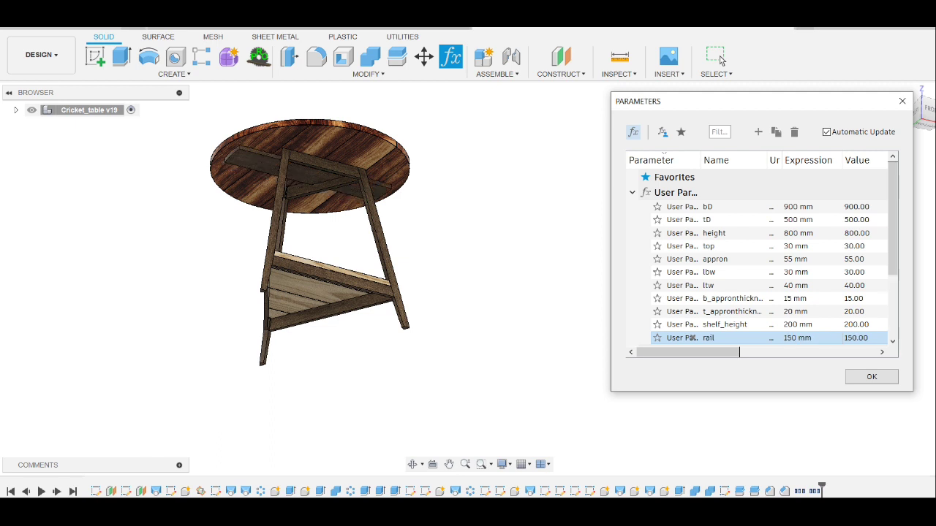
Step: Set lbw to 25 mm and ltw to 55 mm, then close the Parameters dialog
middle_click_drag(307, 242, 314, 198, "shift")
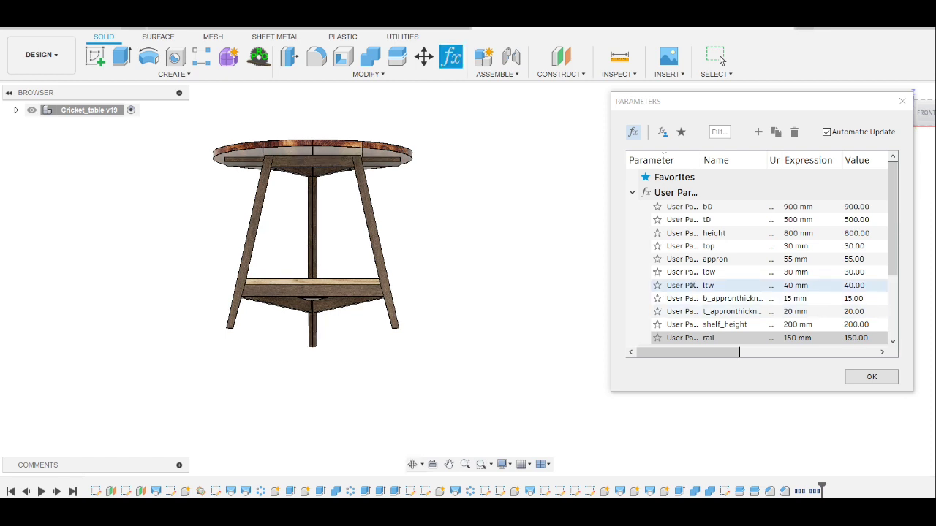
left_click(692, 246)
left_click(692, 246)
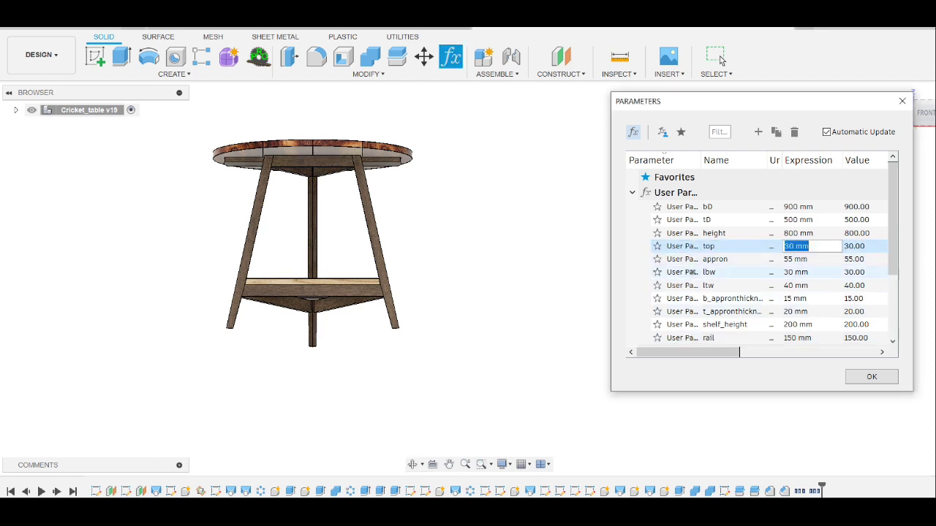
left_click(692, 272)
type("25")
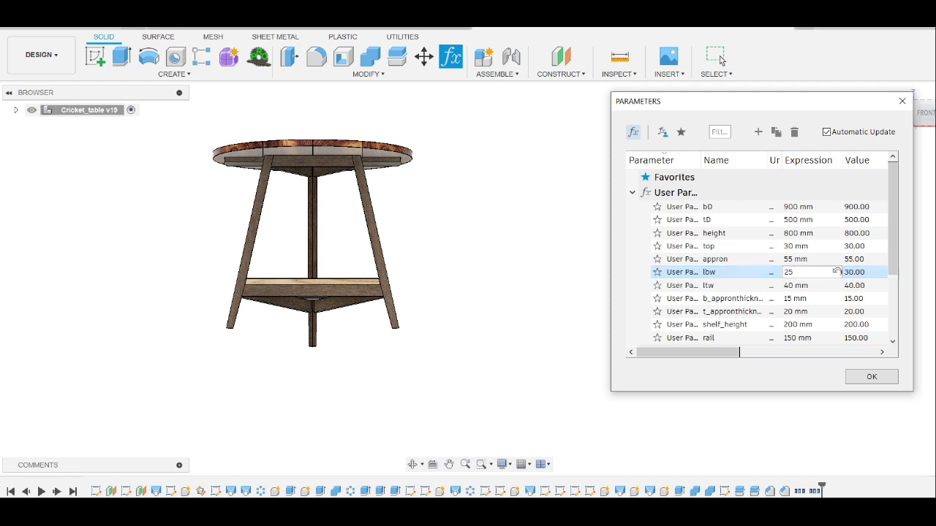
key("Return")
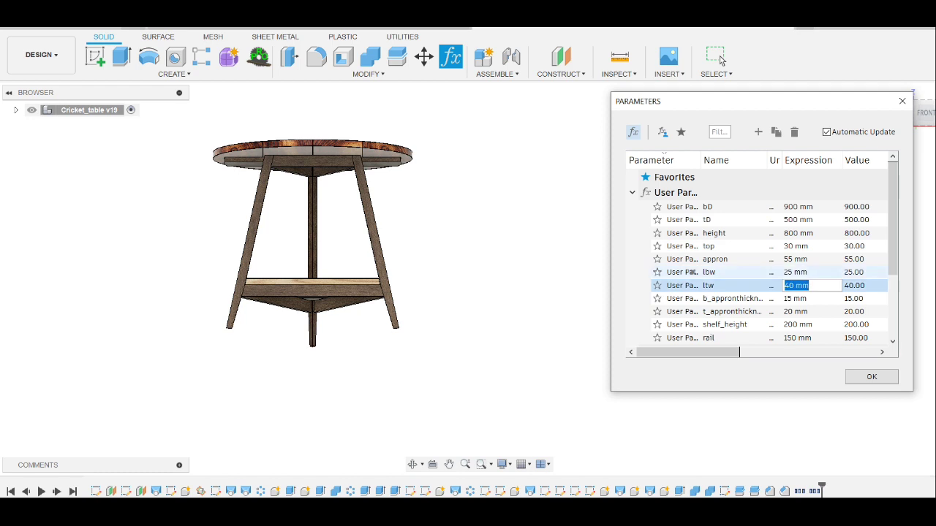
type("55")
key("Return")
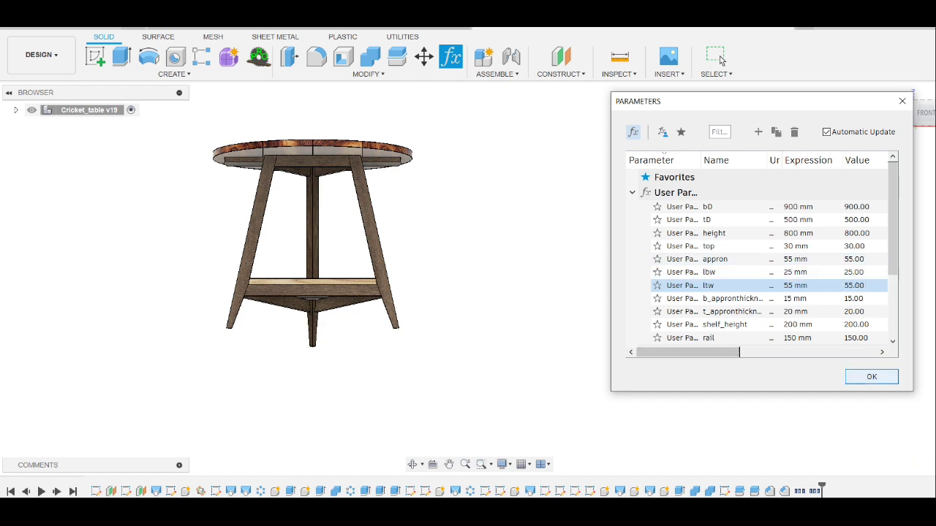
key("Return")
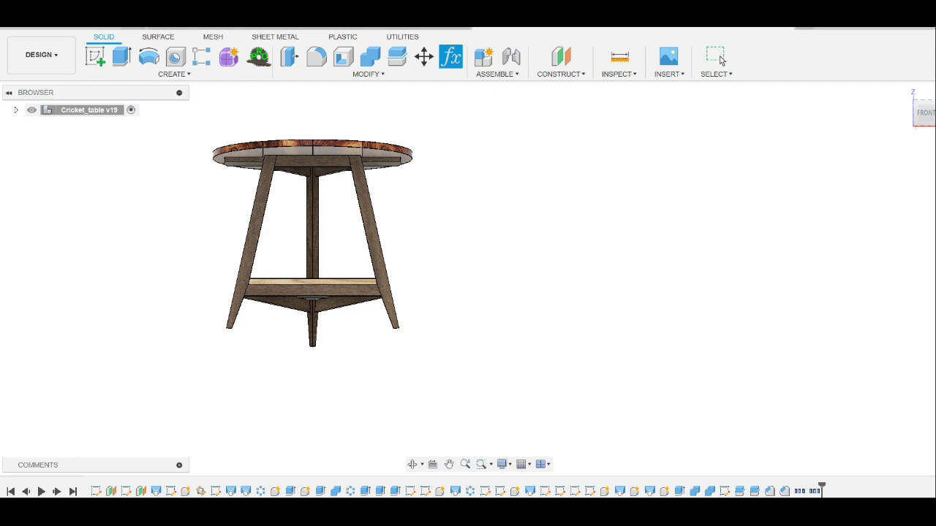
Step: Orbit to an angled top-down view of the resized cricket table
left_click(413, 464)
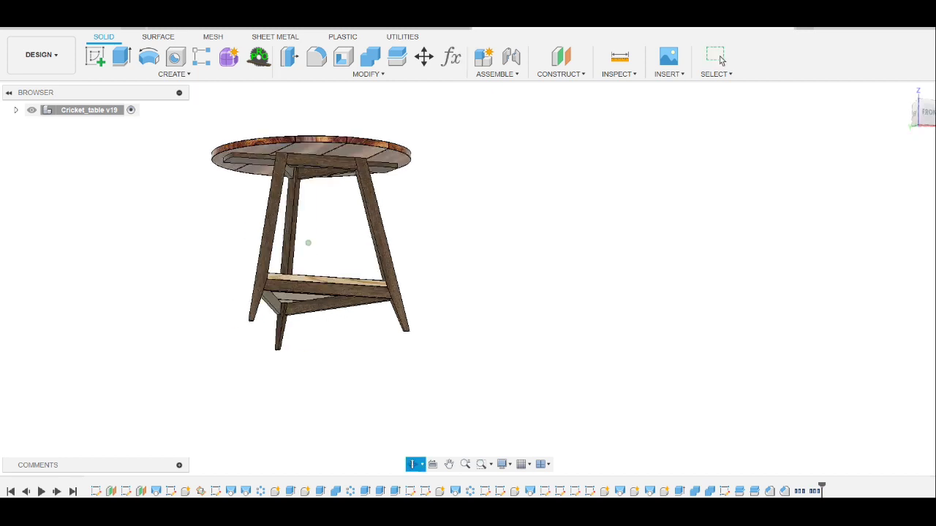